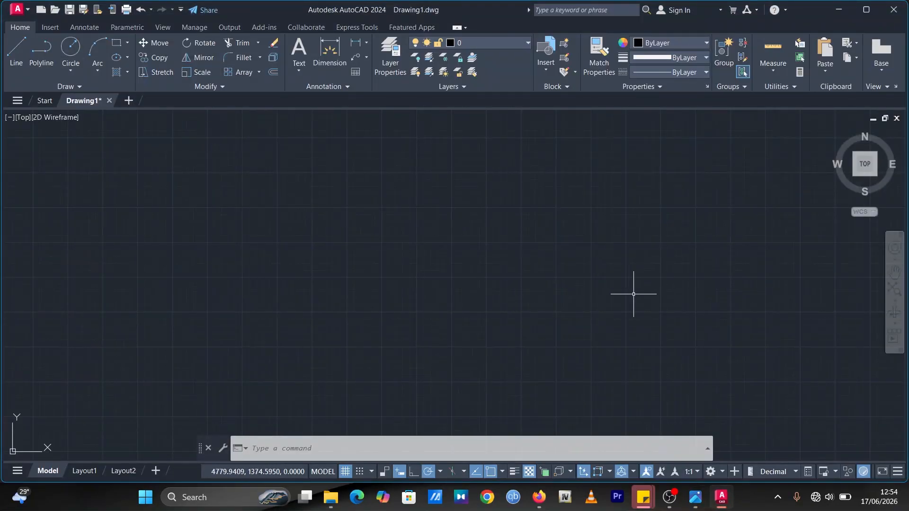
Step: Check the reference drawing, then draw a circle of radius 32 in the drawing area
click(697, 497)
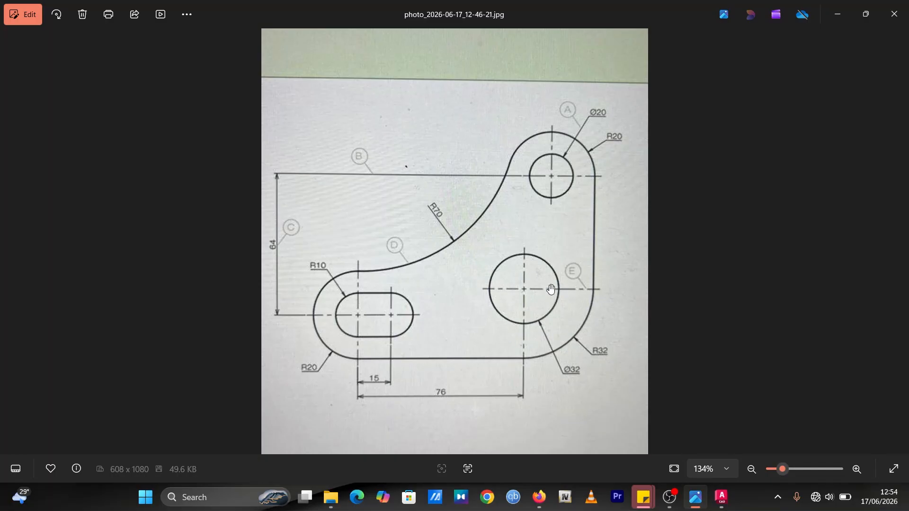
click(721, 497)
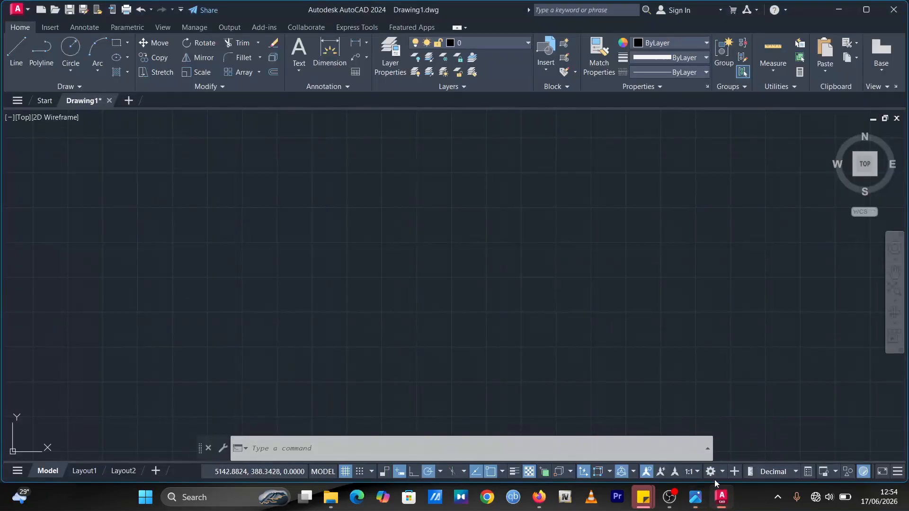
click(71, 47)
click(514, 284)
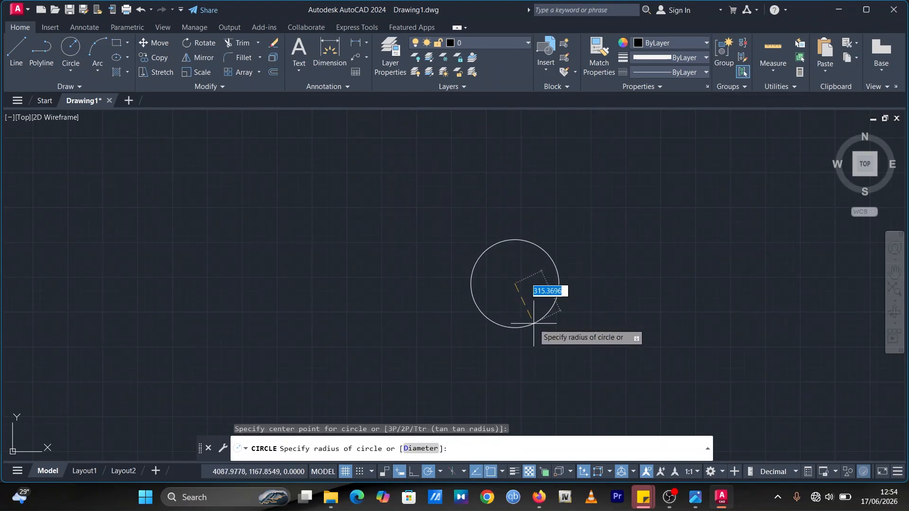
text(32)
key(Return)
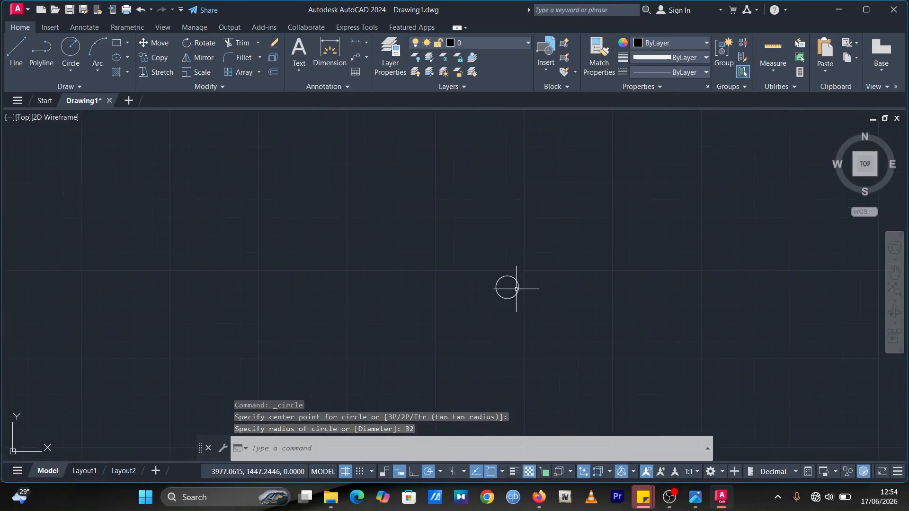
Step: Draw a concentric circle of radius 16 at the center of the first circle
scroll(495, 294, up, 10)
mouse_move(467, 264)
middle_down()
mouse_move(487, 284)
mouse_move(536, 304)
mouse_move(551, 300)
middle_up()
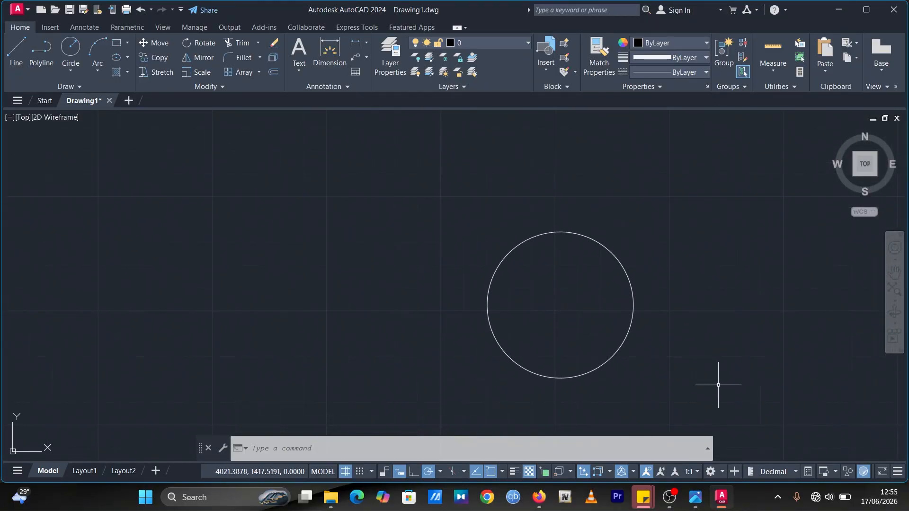
click(695, 497)
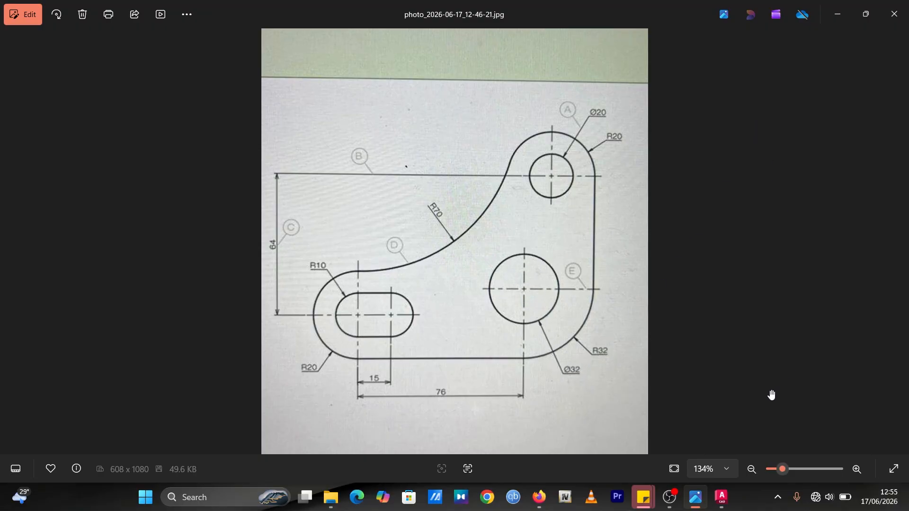
click(722, 497)
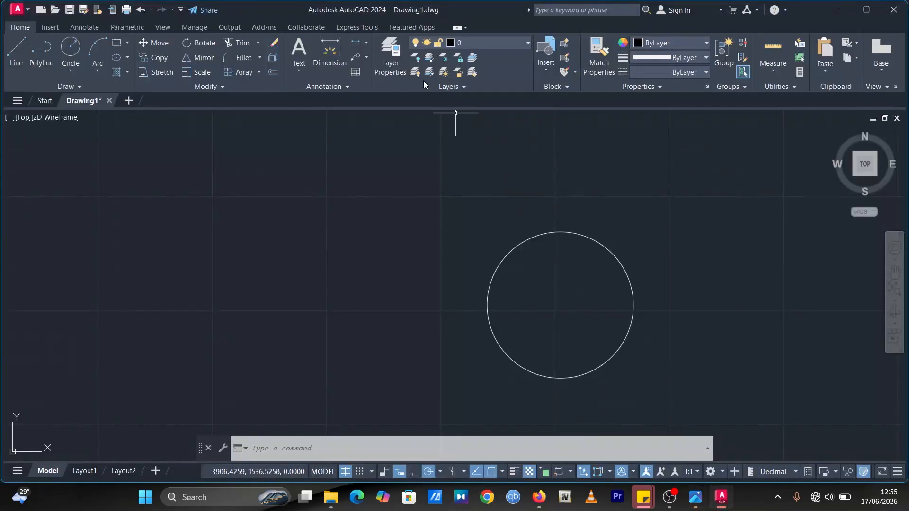
click(70, 48)
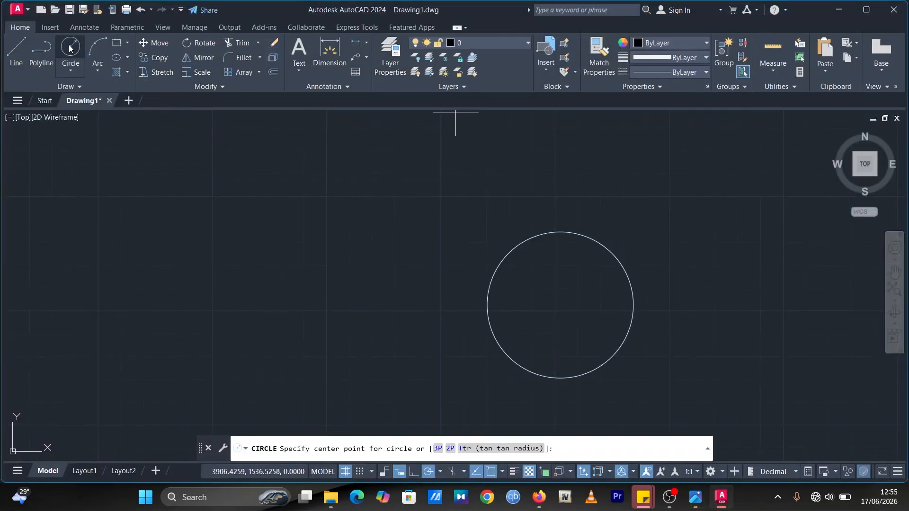
click(560, 305)
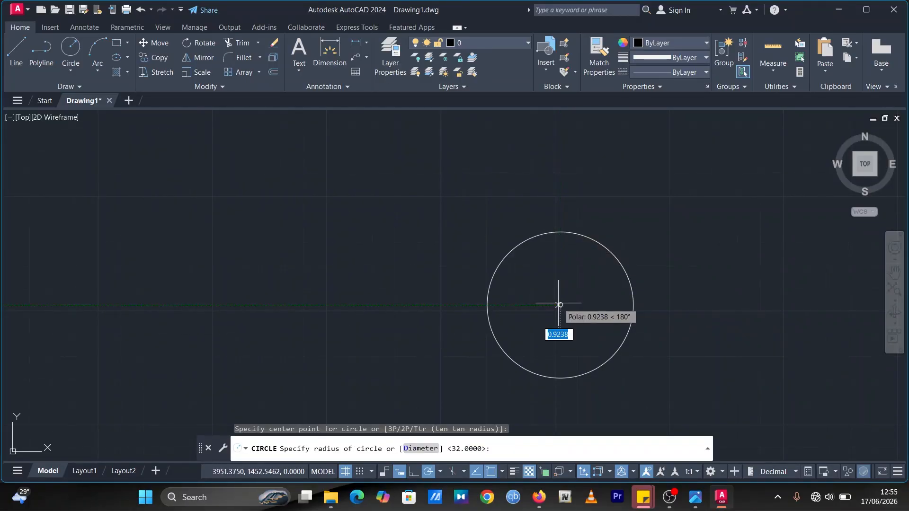
text(16)
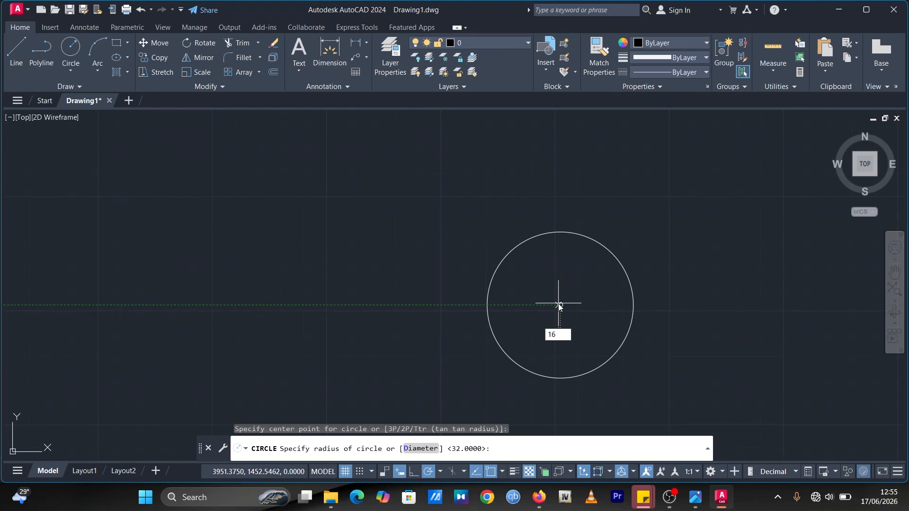
key(Return)
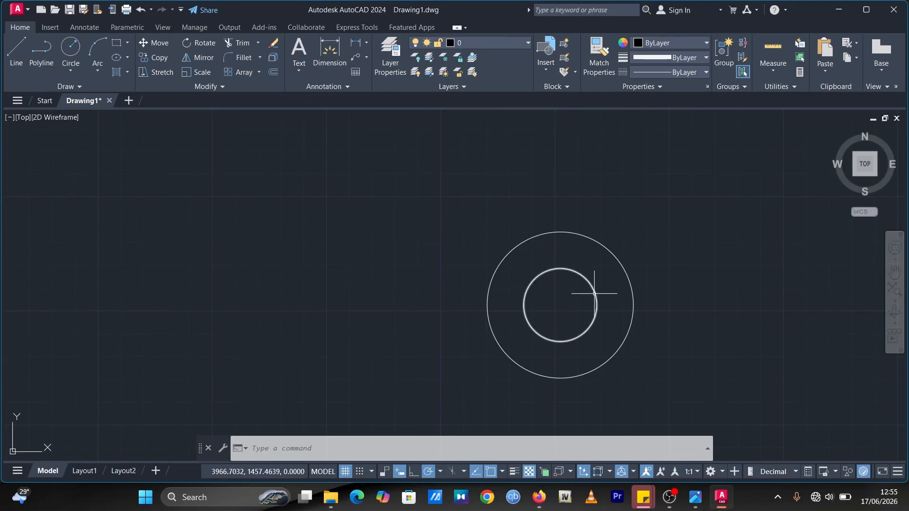
Step: Draw a vertical line about 77 units long downward from the circles' center
click(16, 49)
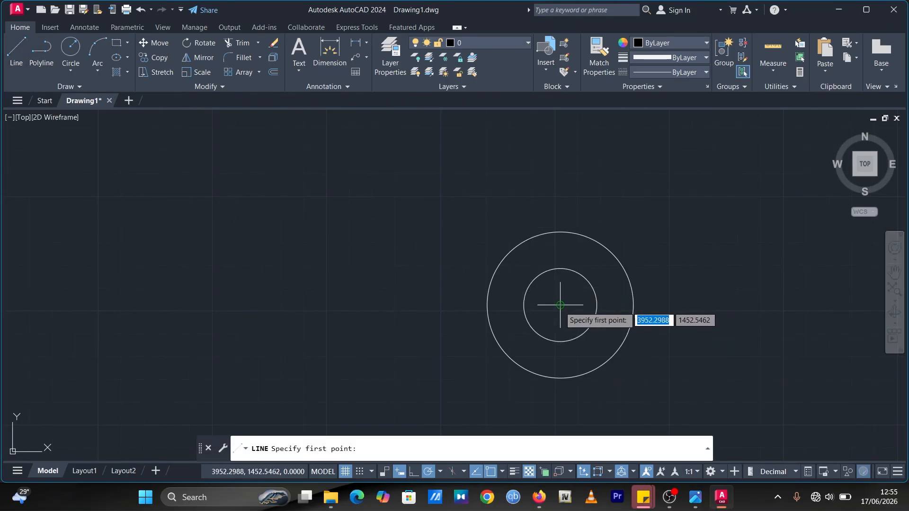
scroll(560, 305, down, 2)
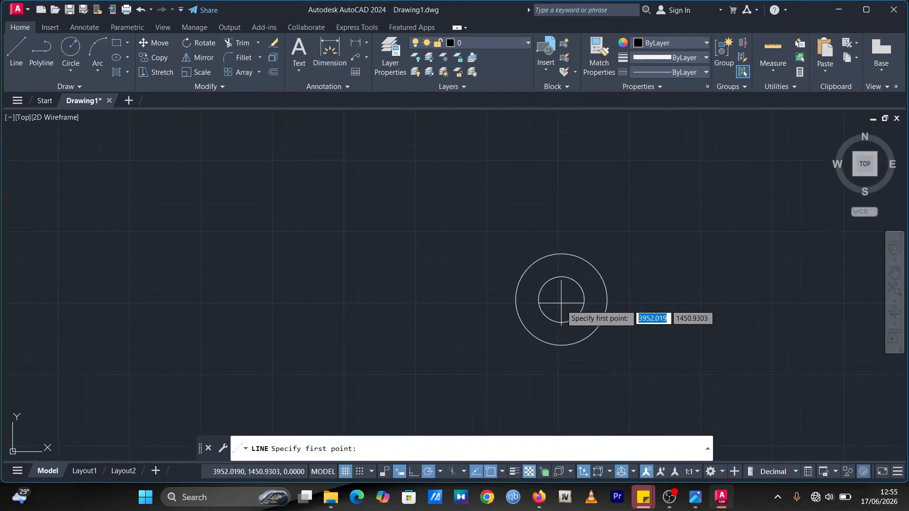
click(562, 302)
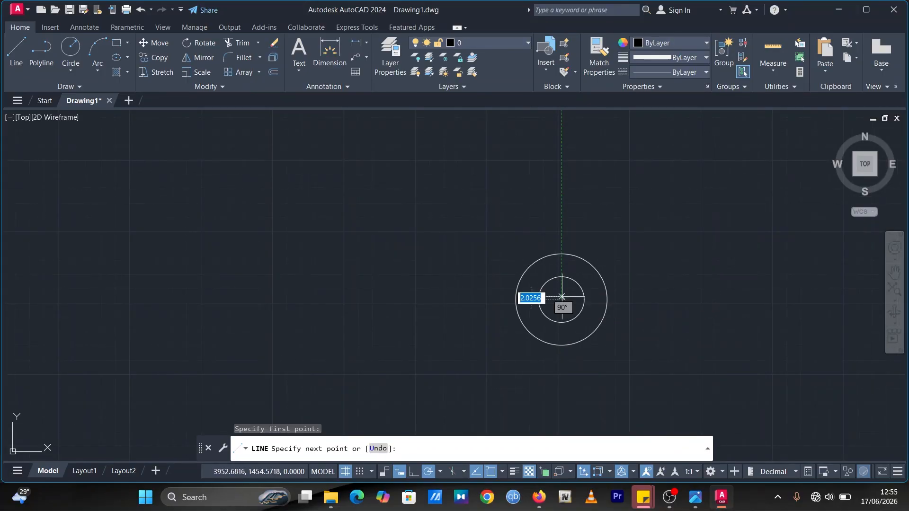
click(562, 409)
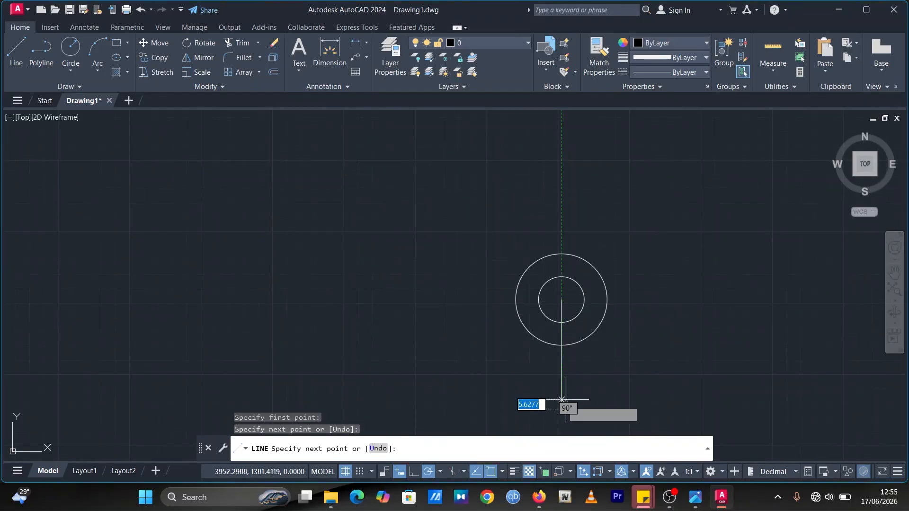
key(Escape)
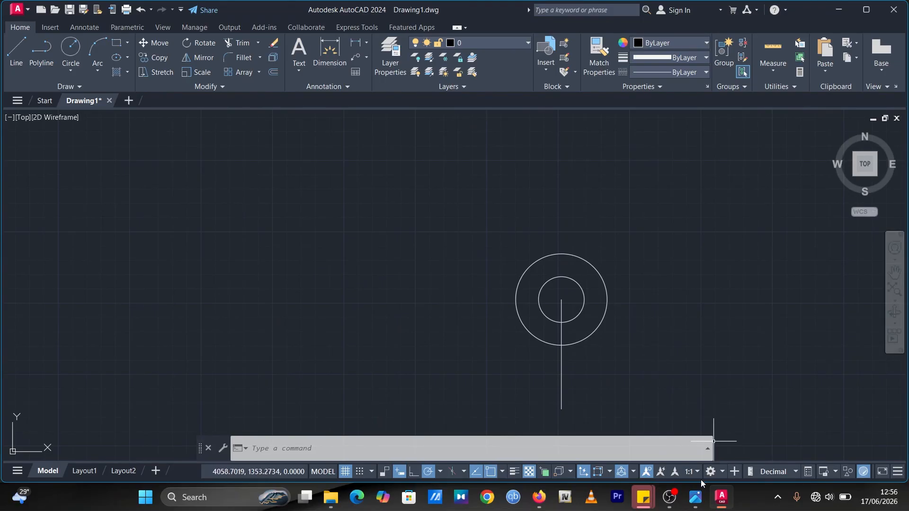
Step: Draw a line from the outer circle's bottom point 76 units to the left, then 20 units upward
click(696, 497)
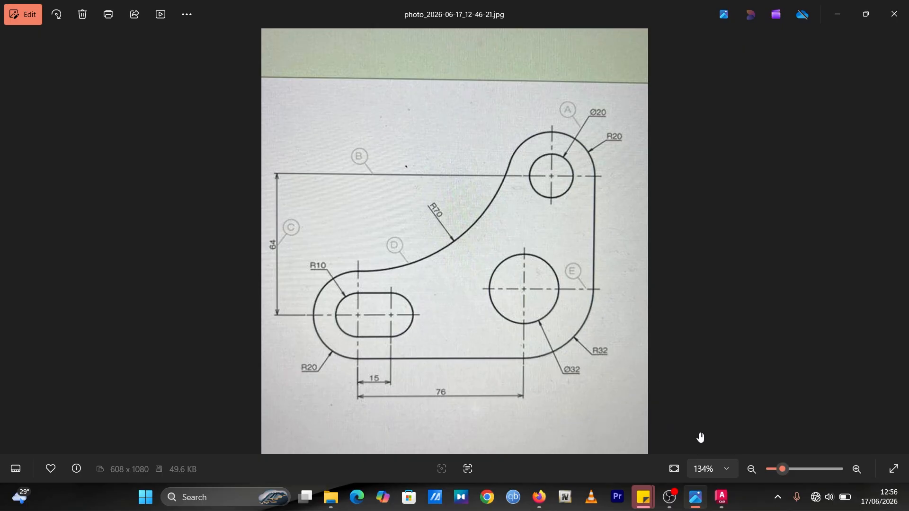
click(723, 505)
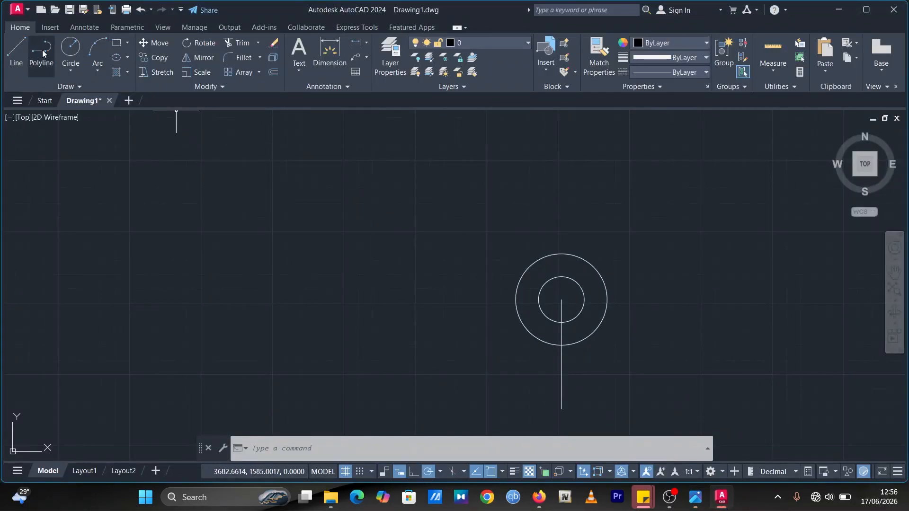
click(10, 57)
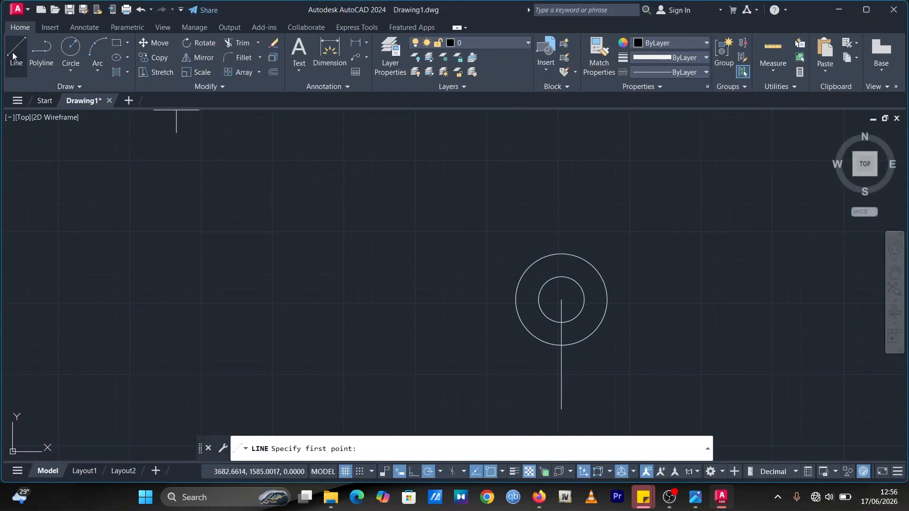
click(561, 345)
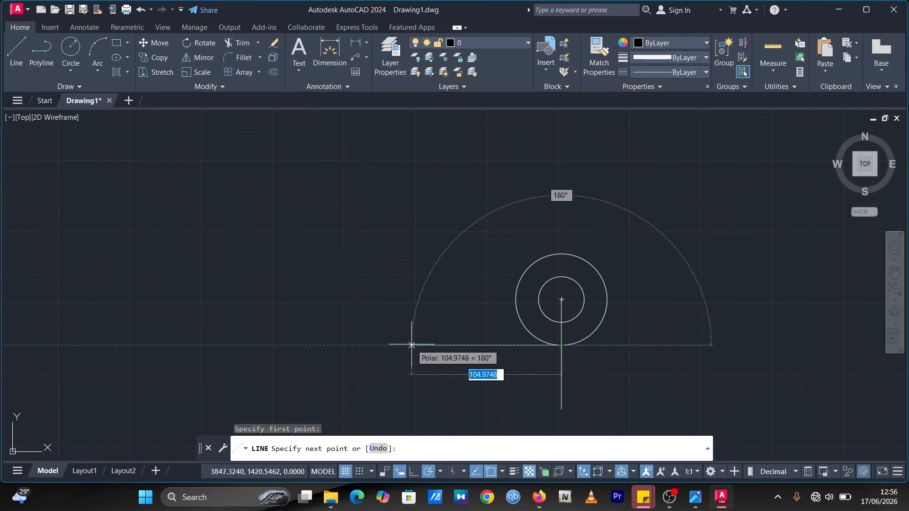
text(76)
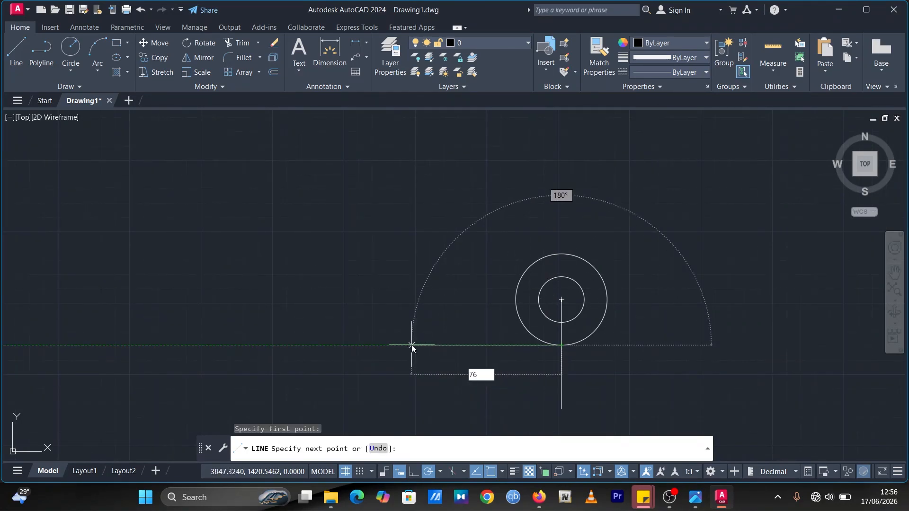
key(Return)
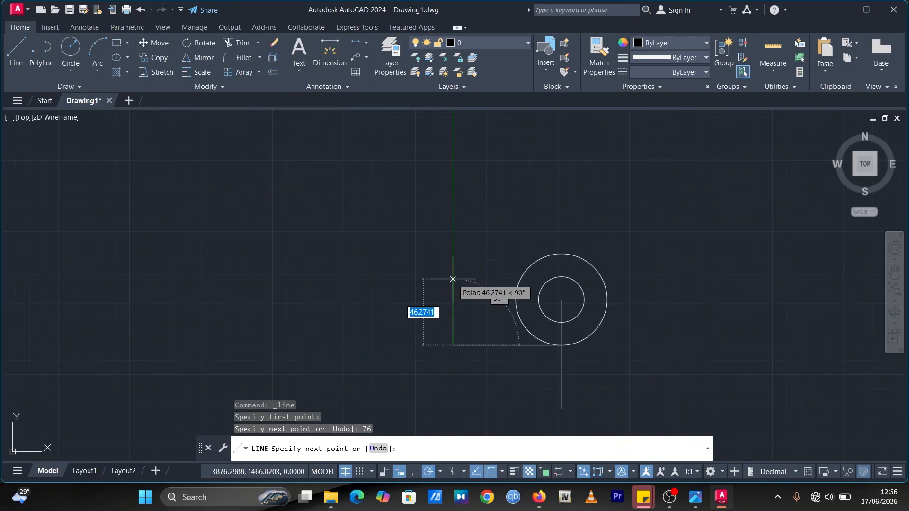
text(2)
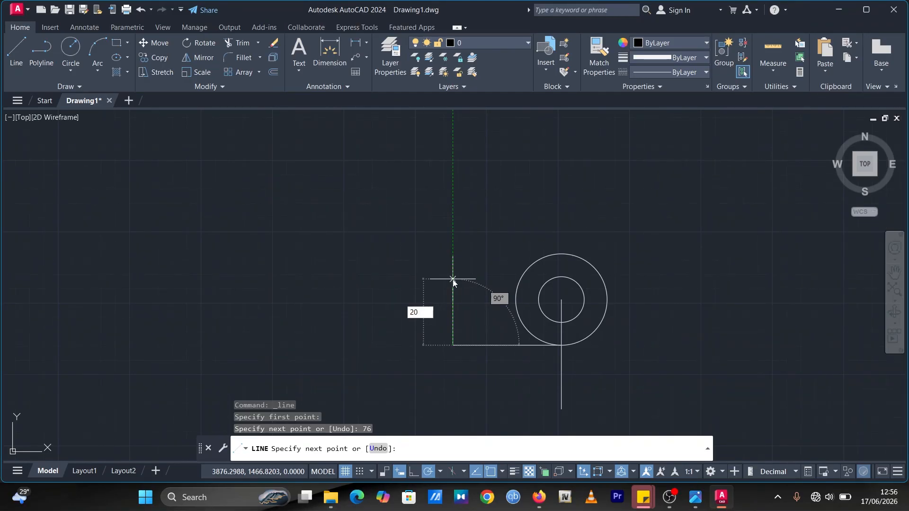
text(0)
key(Return)
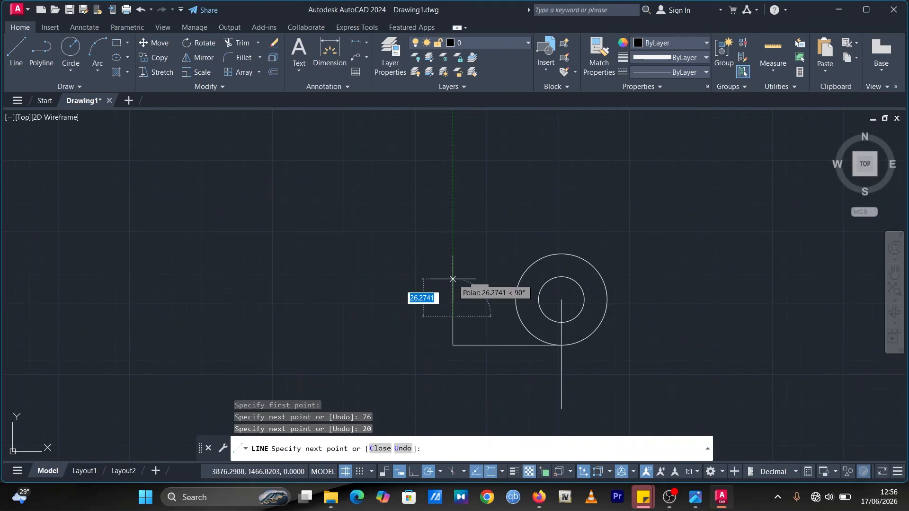
key(Escape)
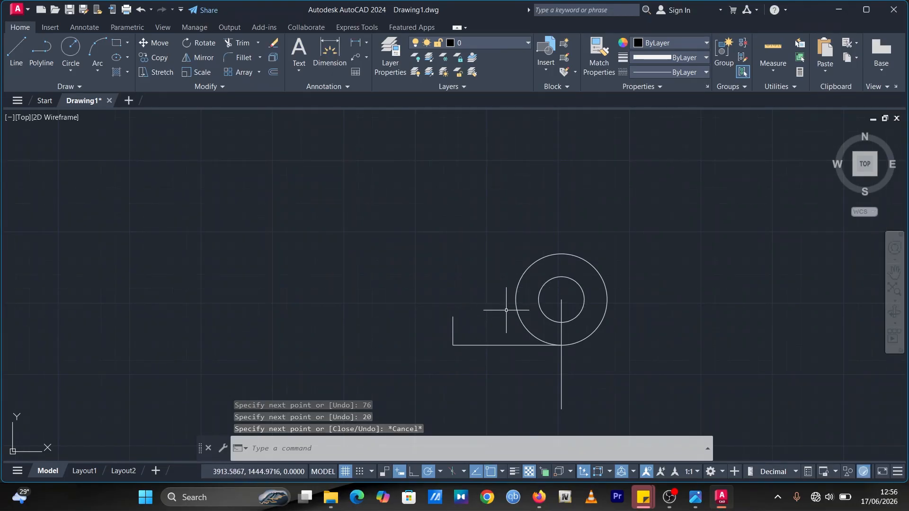
Step: Draw a circle of radius 20 centered on the upper endpoint of the new line
click(70, 46)
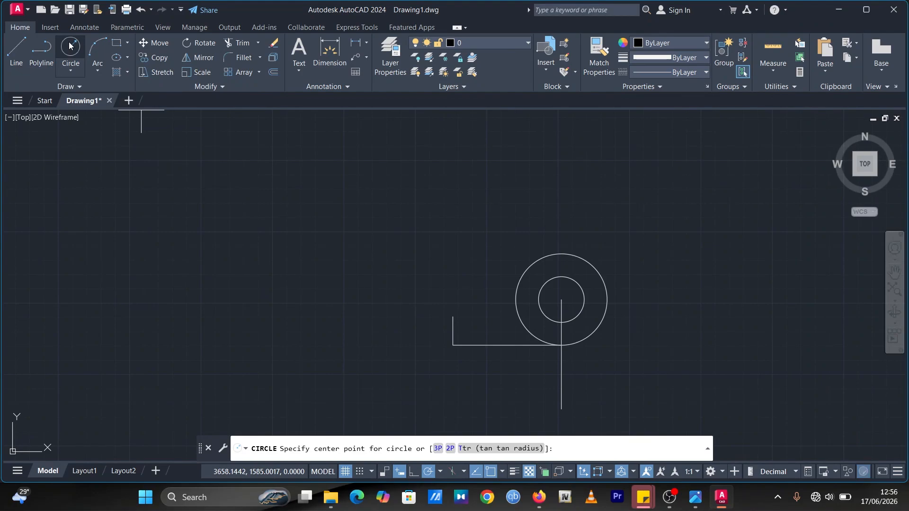
click(453, 316)
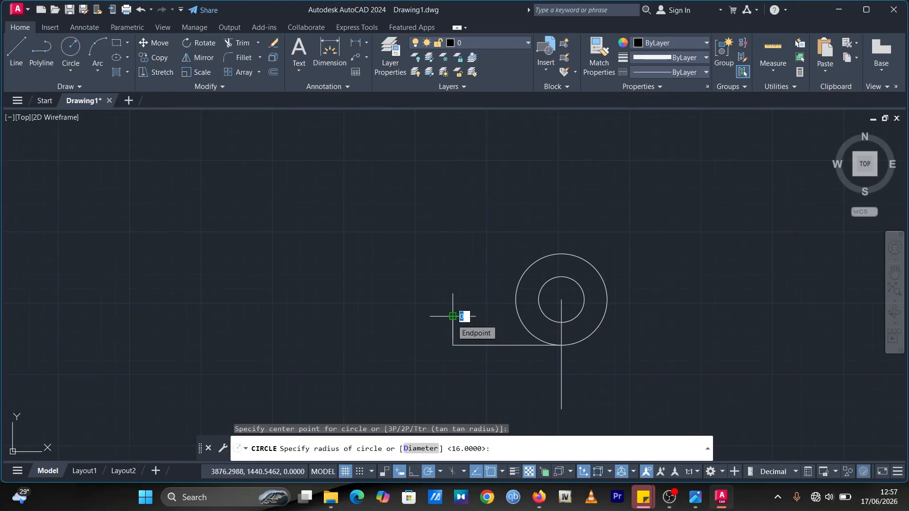
text(20)
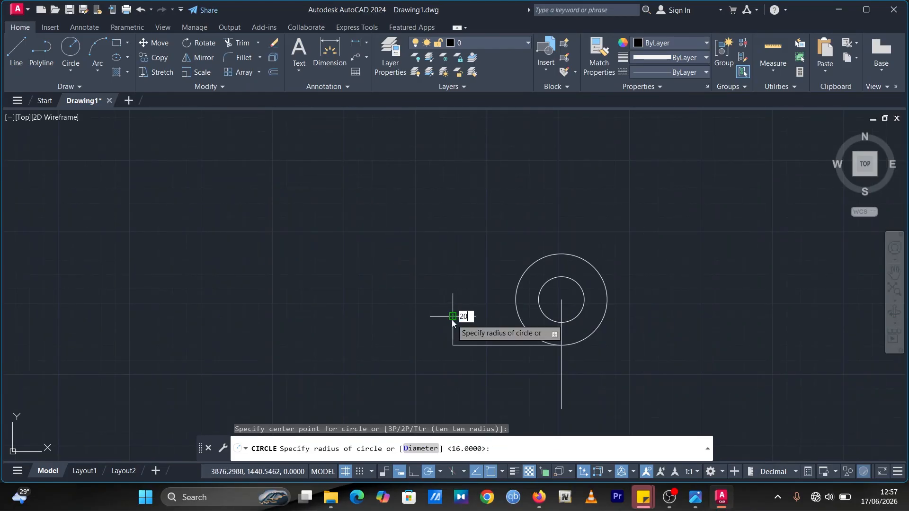
key(Return)
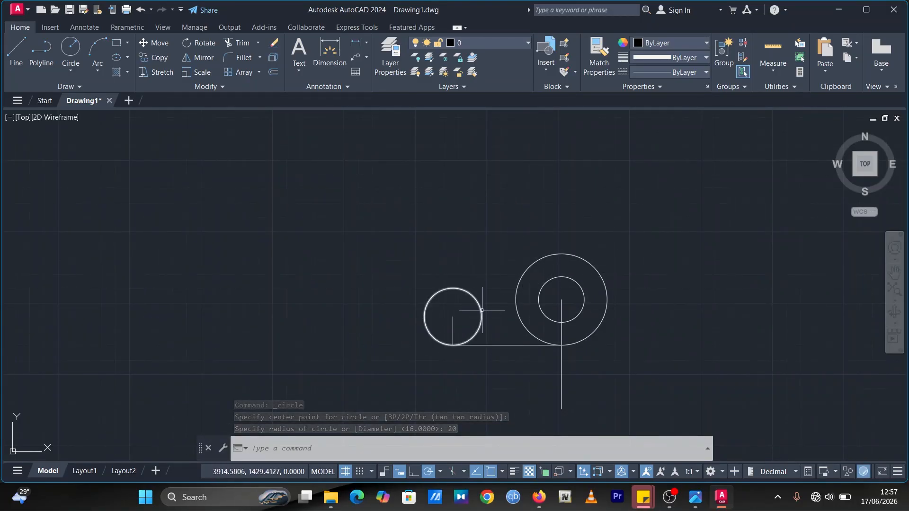
Step: Draw a horizontal line about 64 units long leftward from the radius 20 circle's center
click(696, 497)
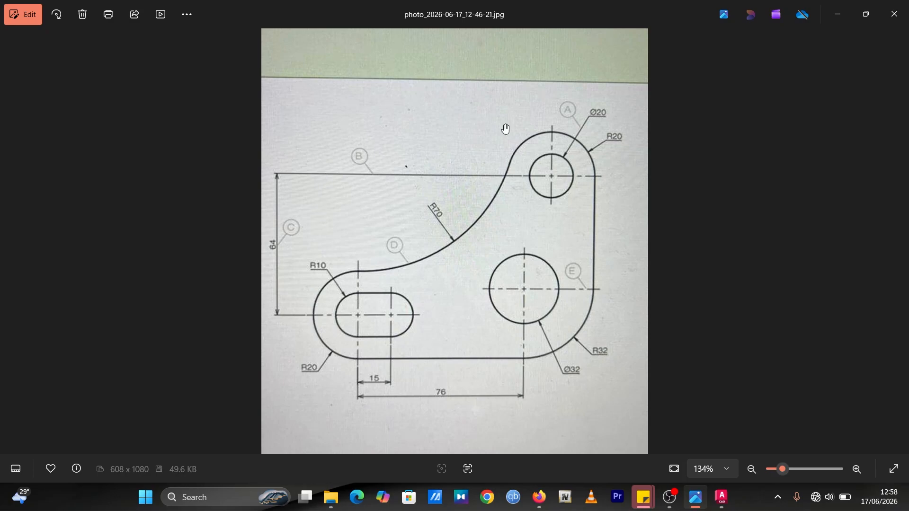
click(838, 14)
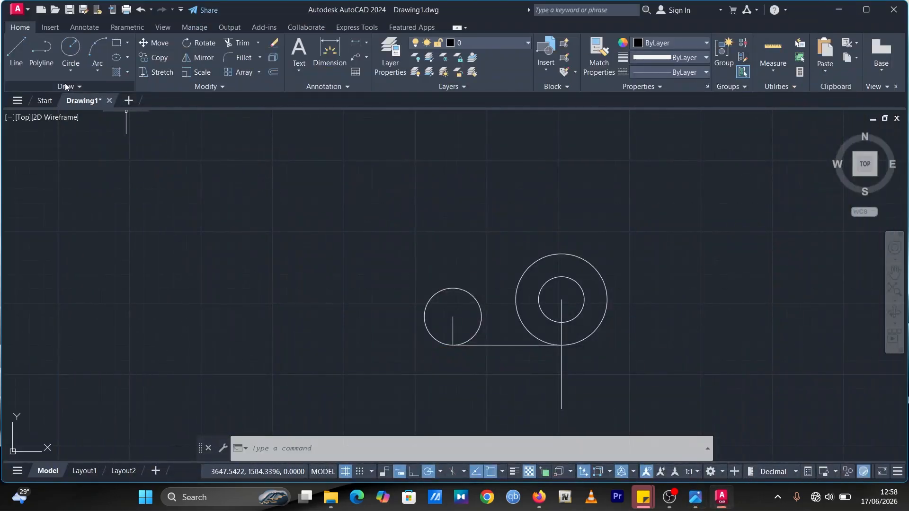
click(17, 51)
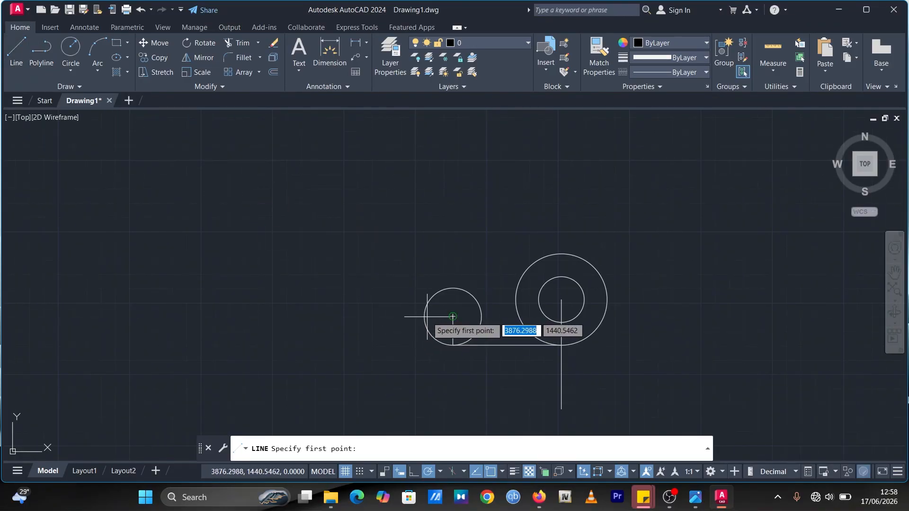
click(453, 316)
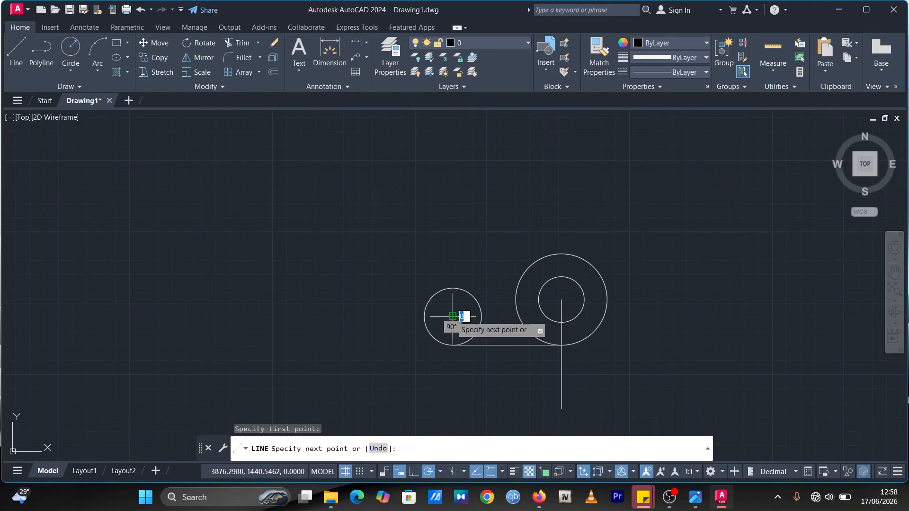
click(361, 317)
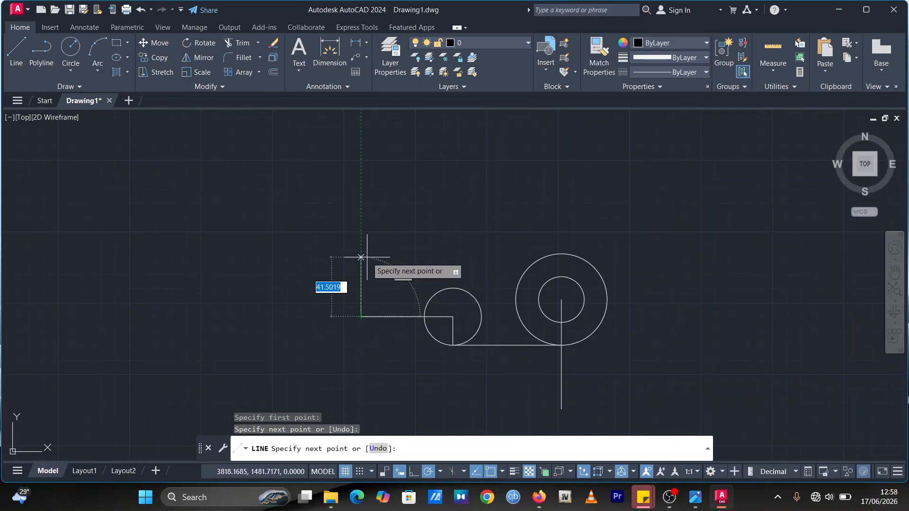
key(Escape)
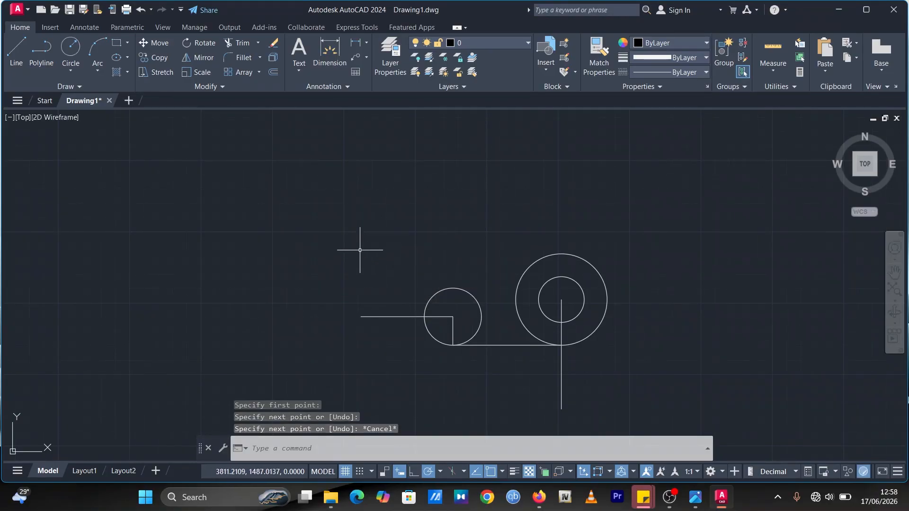
Step: Draw a vertical line 64 units long upward from the left edge of the radius 20 circle
click(10, 44)
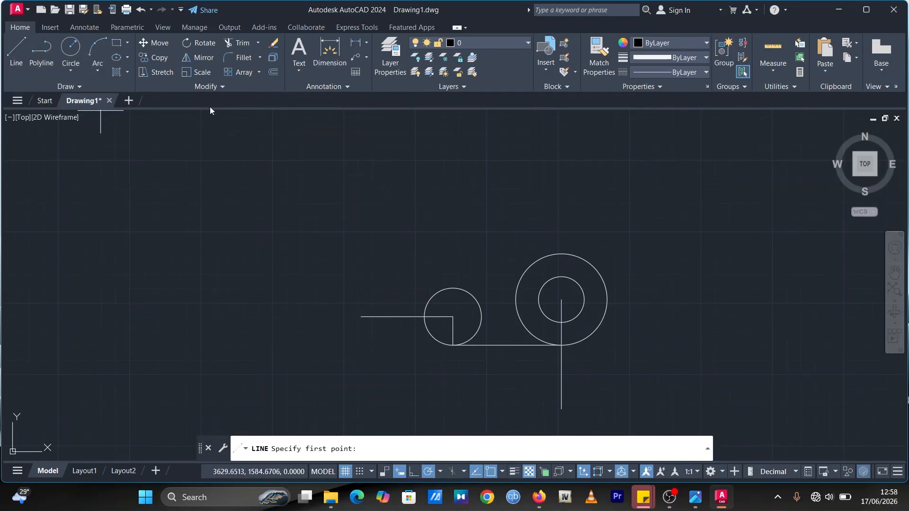
click(424, 317)
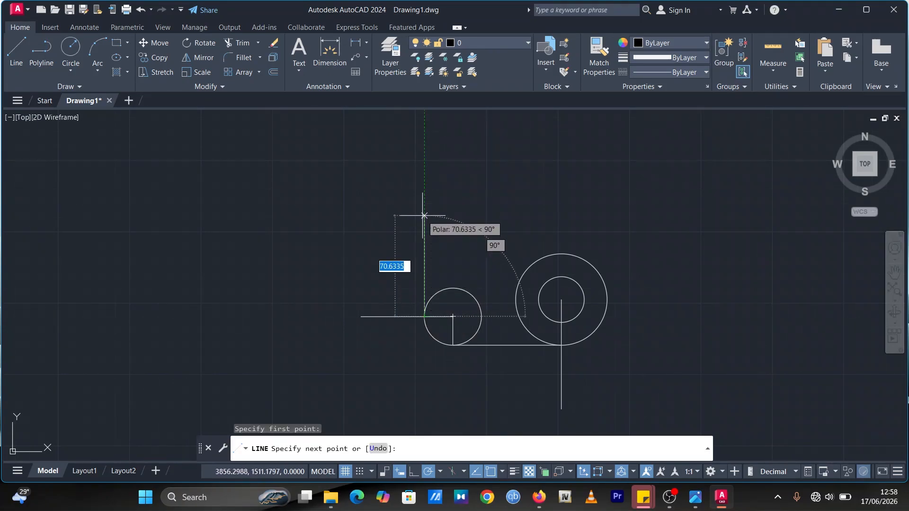
text(64)
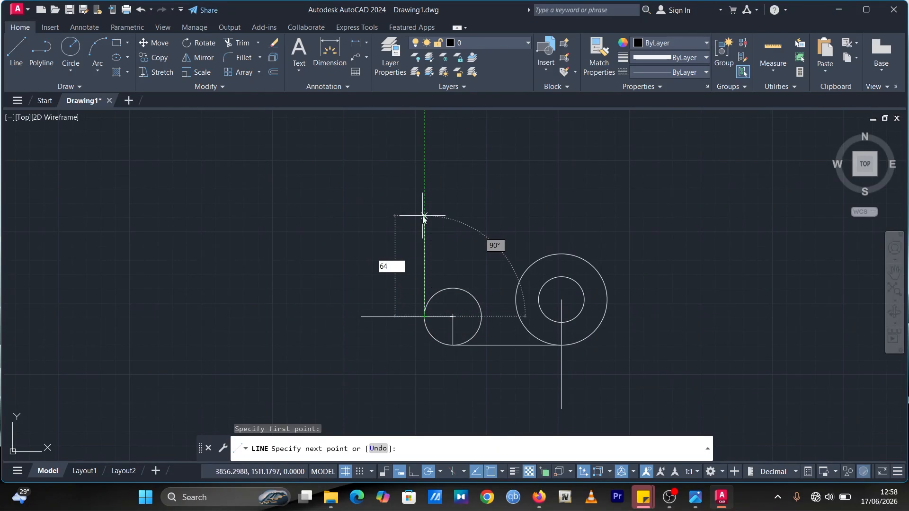
key(Return)
key(Escape)
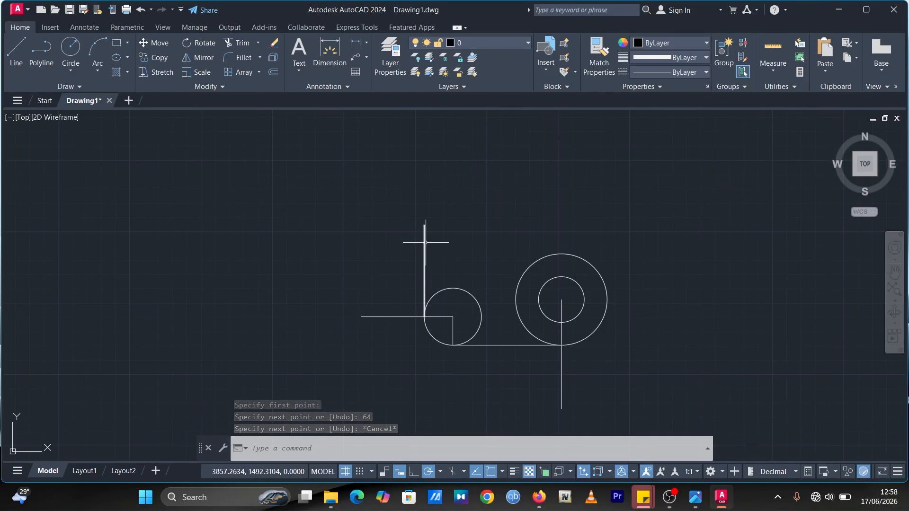
Step: Draw a horizontal line 108 units long rightward from the top end of the 64-unit vertical line
click(695, 497)
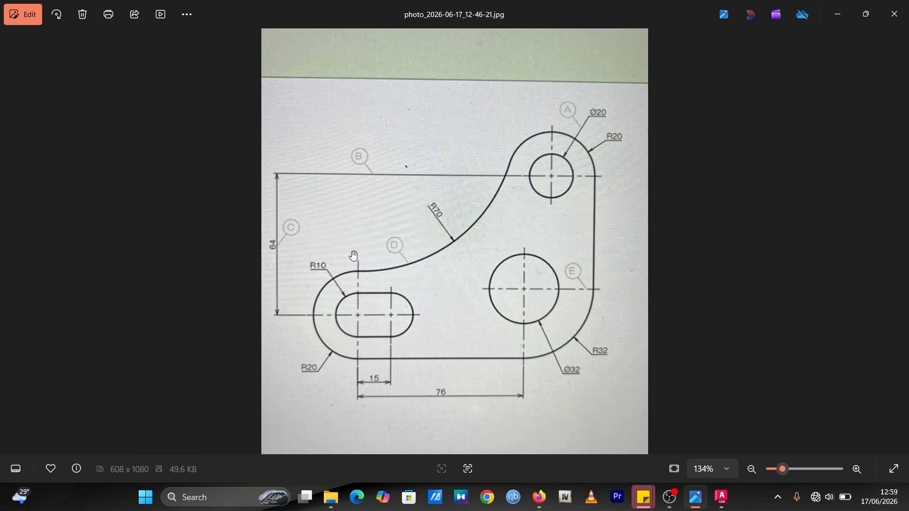
click(721, 497)
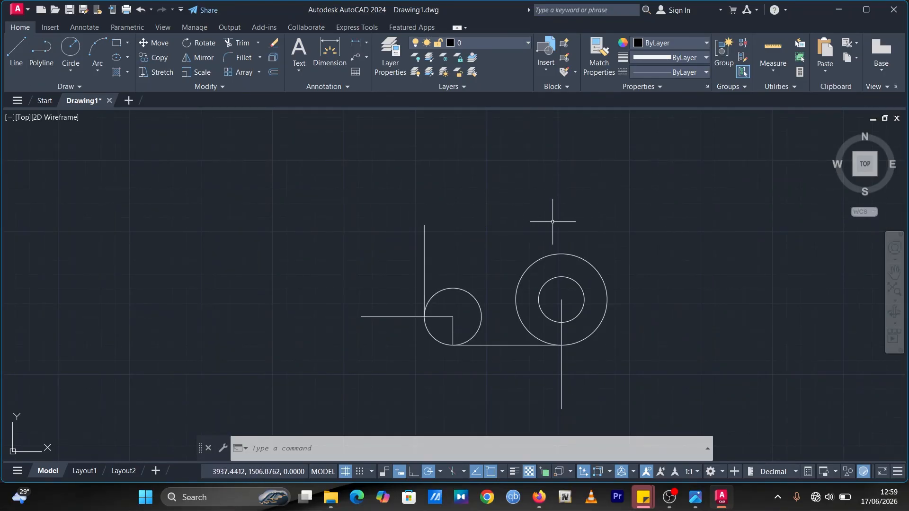
click(11, 53)
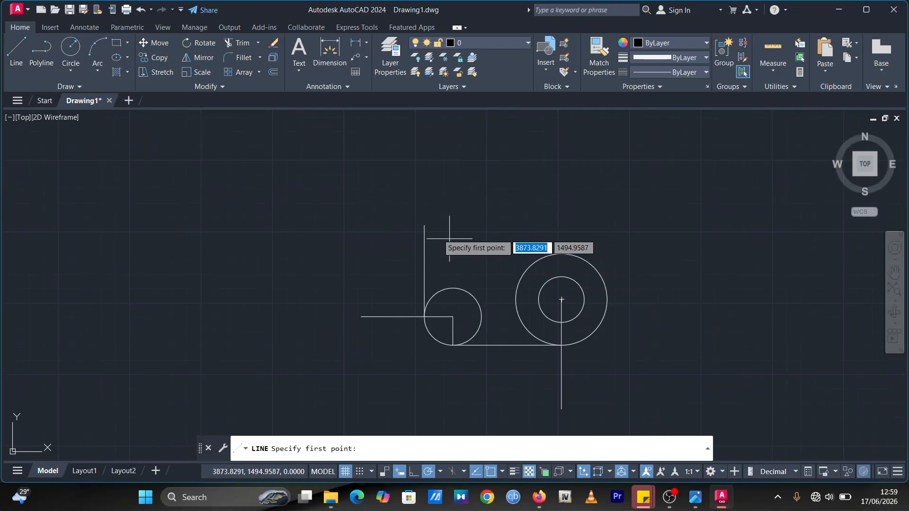
click(424, 225)
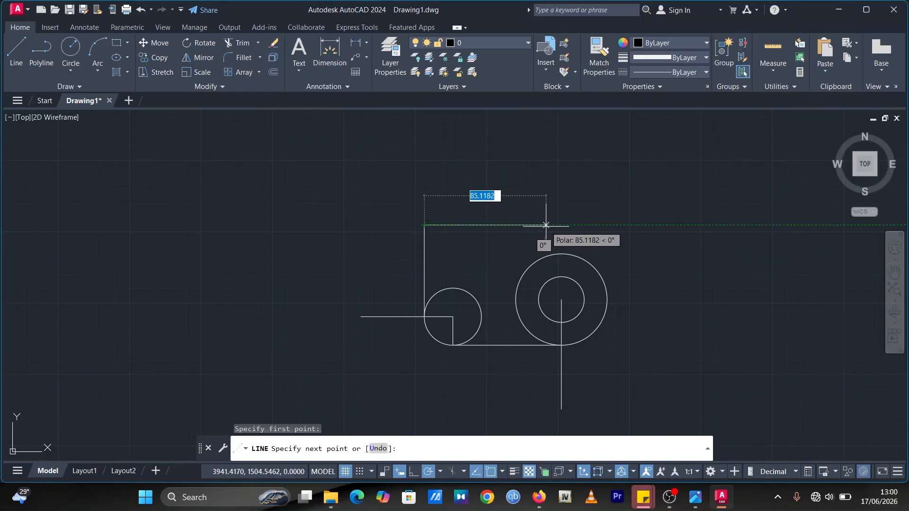
text(12)
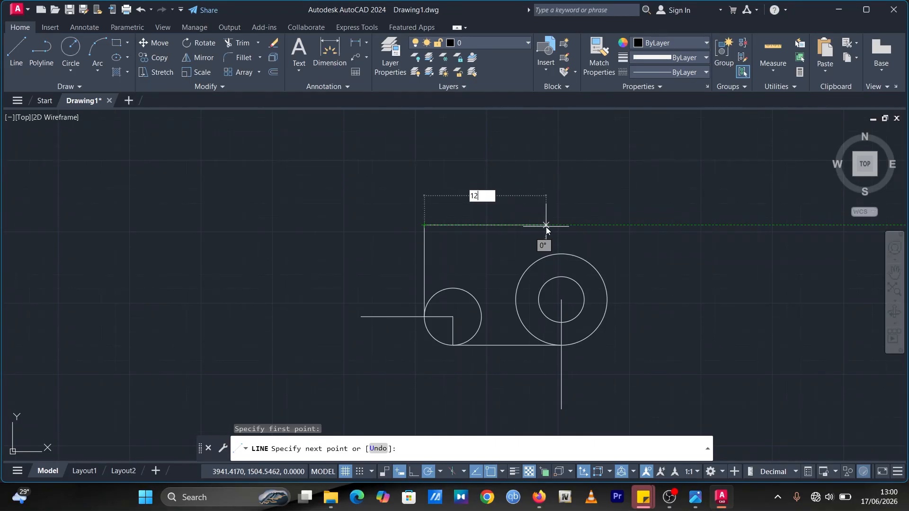
key(BackSpace)
text(08)
key(Return)
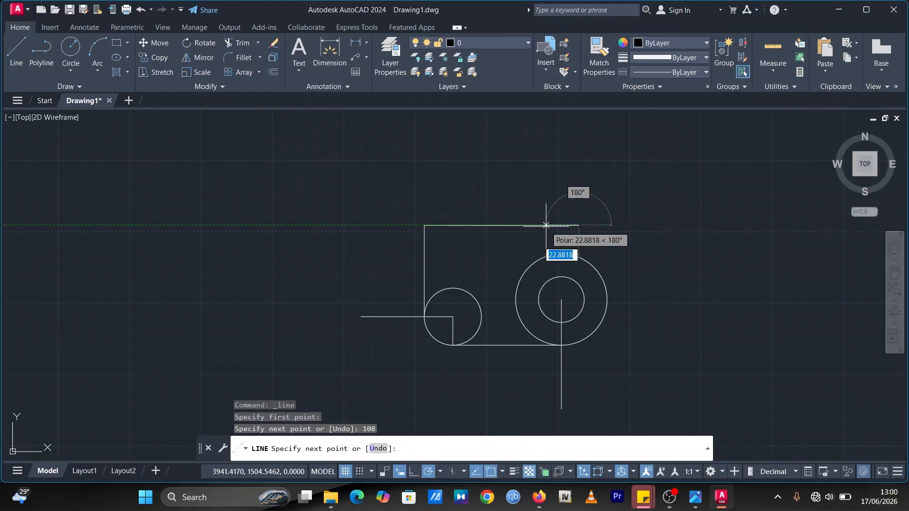
key(Escape)
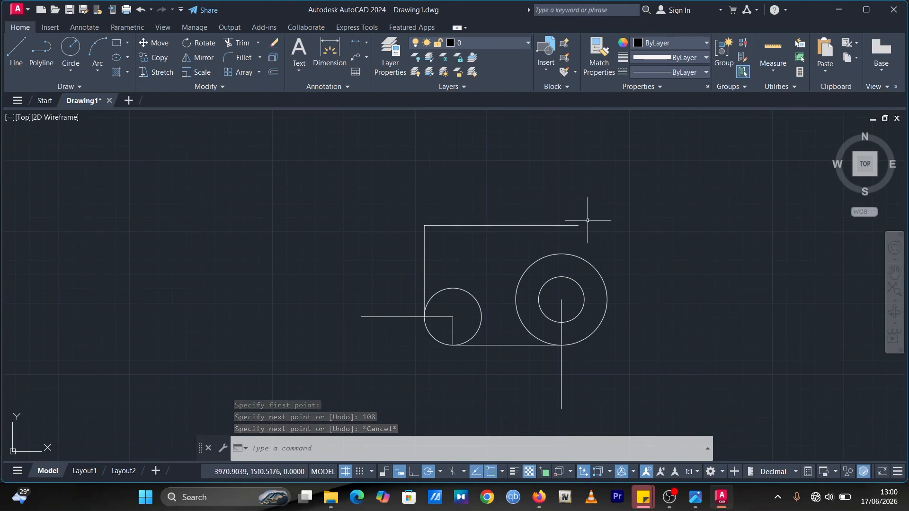
Step: Draw a horizontal line about 66 units long rightward from the concentric circles' center
click(15, 52)
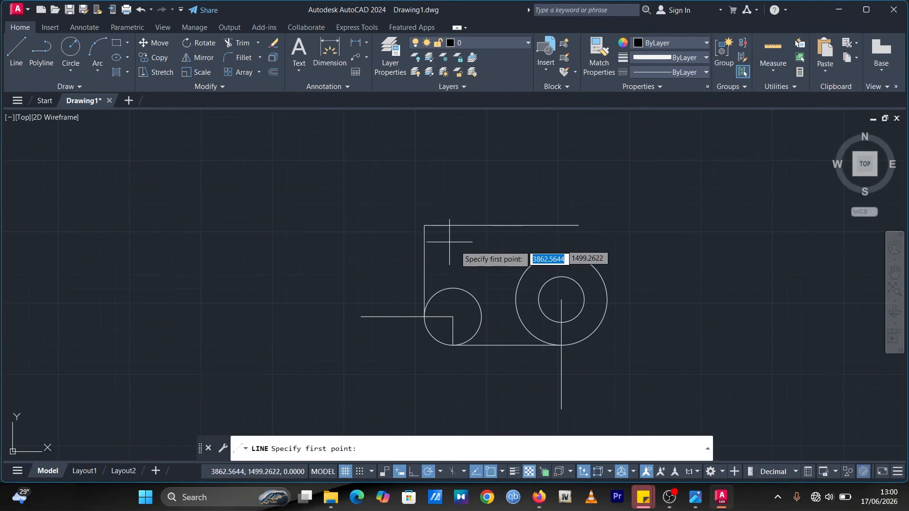
click(561, 299)
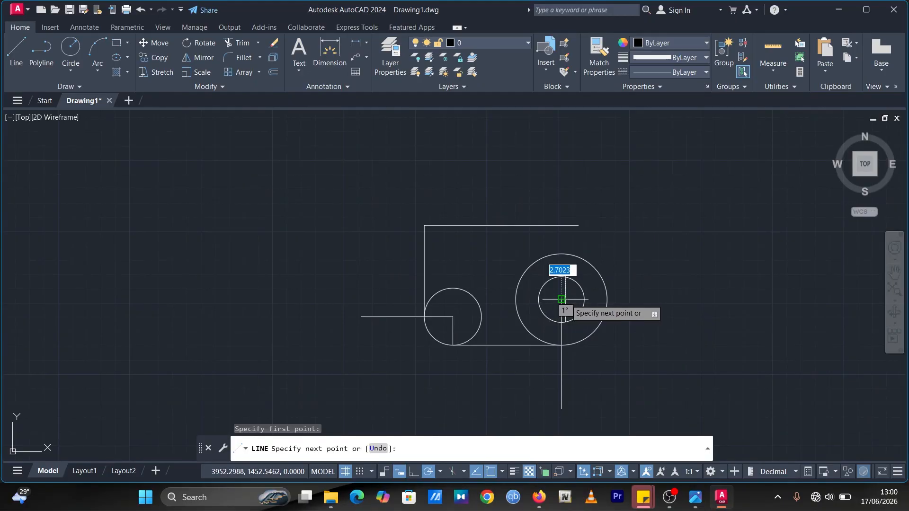
click(656, 300)
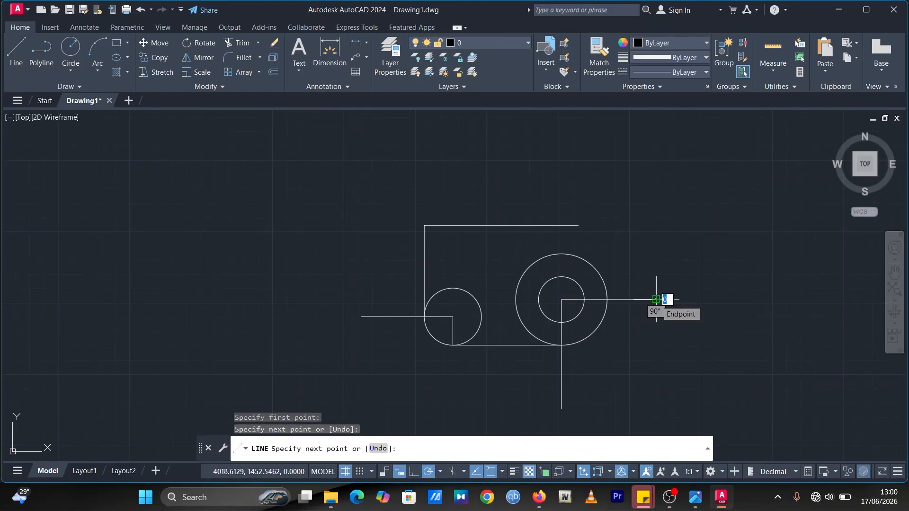
key(Escape)
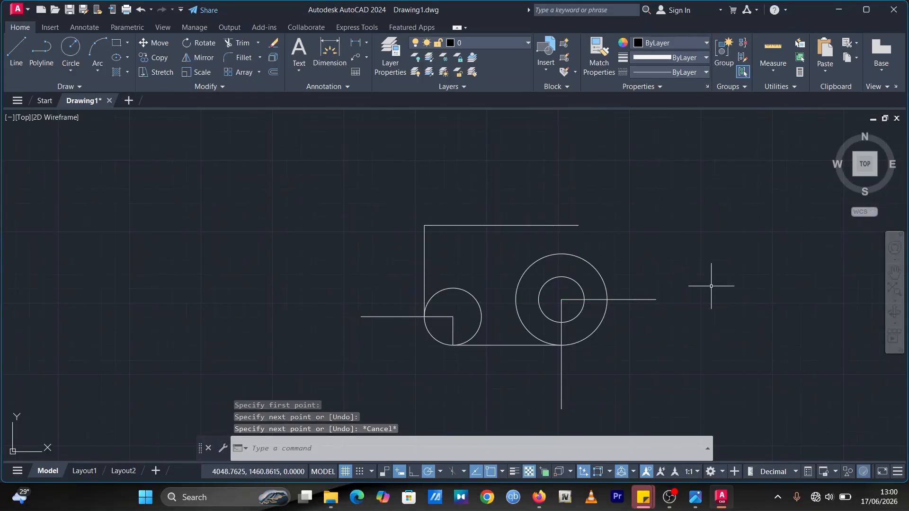
Step: Draw a vertical line about 74 units long upward from the outer circle's right quadrant point
click(16, 50)
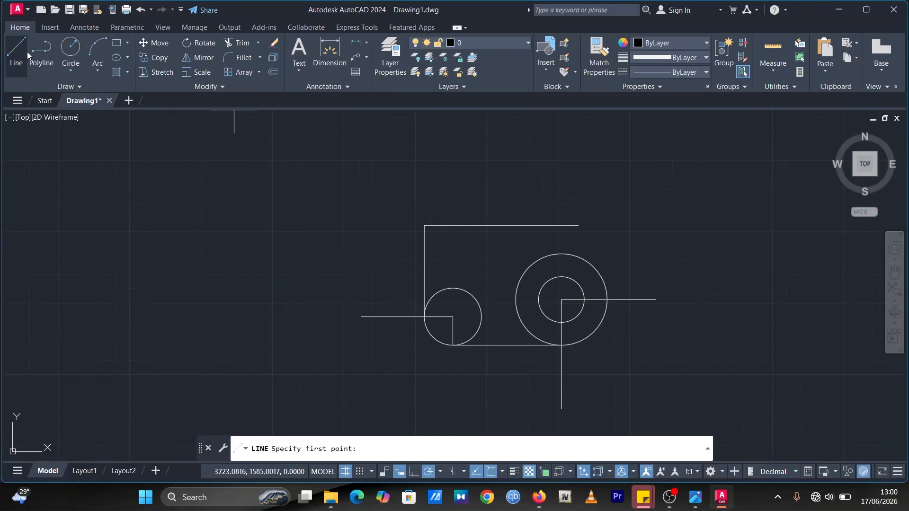
click(607, 299)
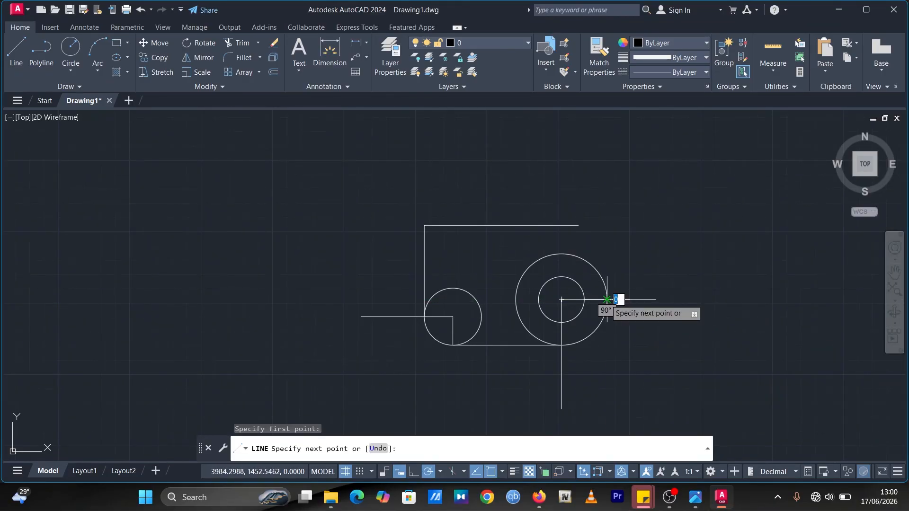
click(607, 194)
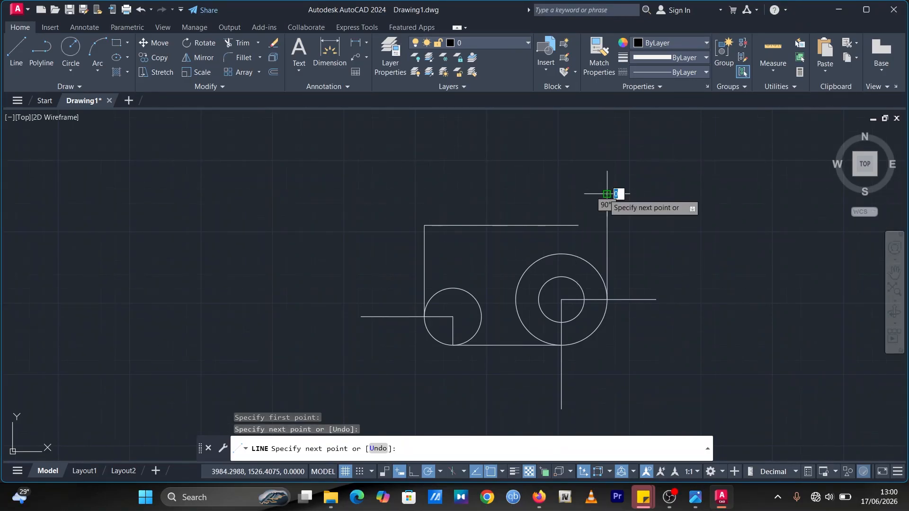
key(Escape)
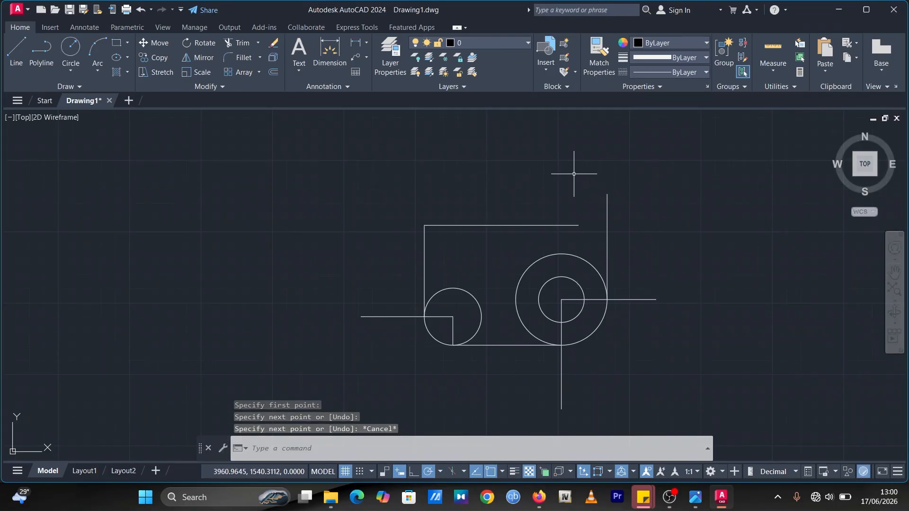
Step: Draw a circle of radius 20 centered on the right end of the 108-unit horizontal line
click(696, 498)
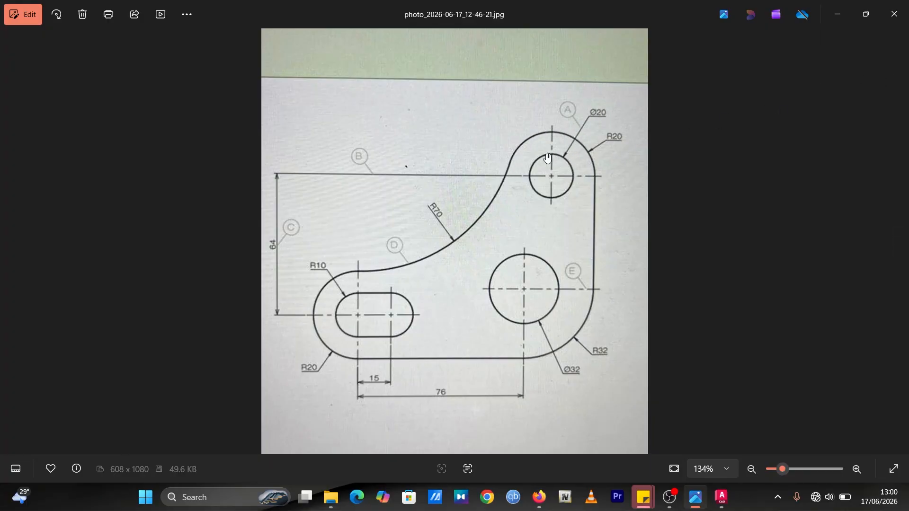
click(835, 15)
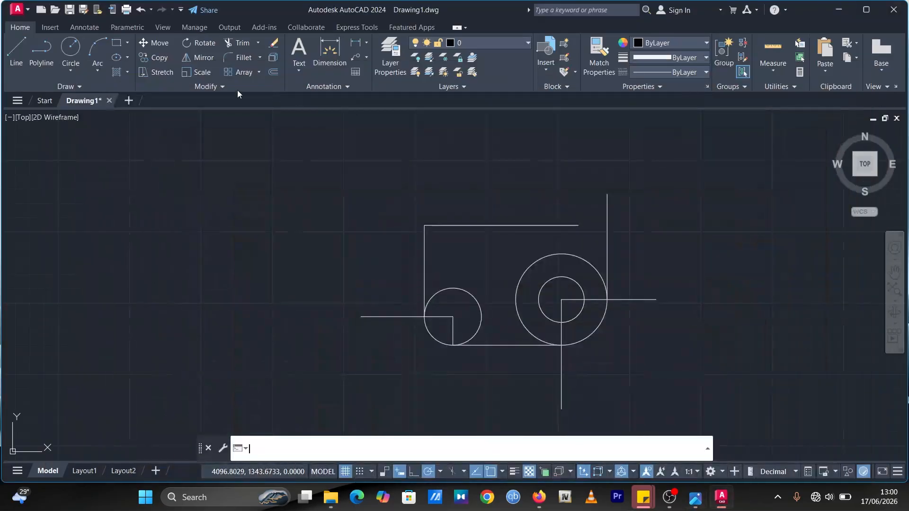
click(71, 46)
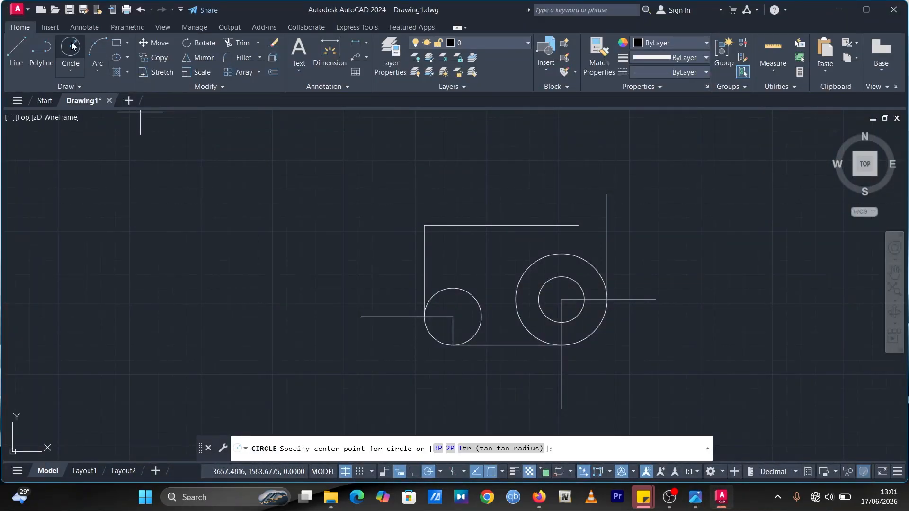
click(578, 225)
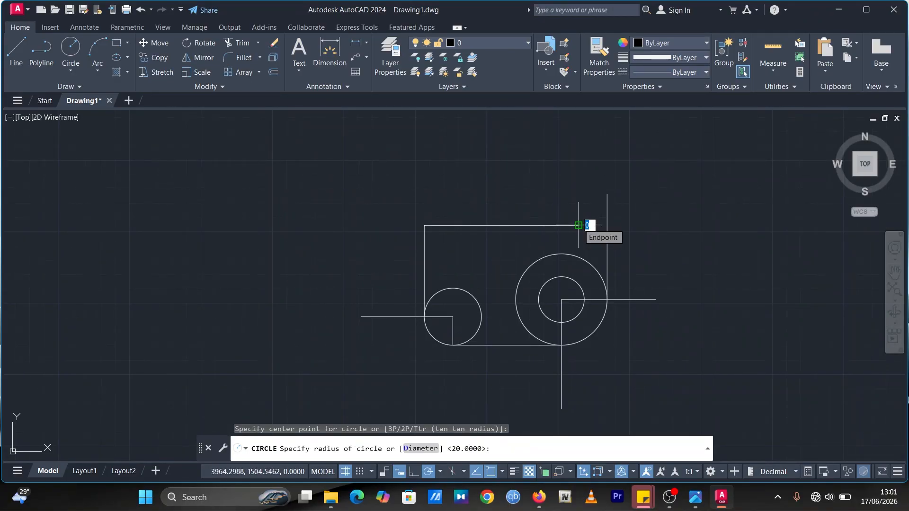
text(20)
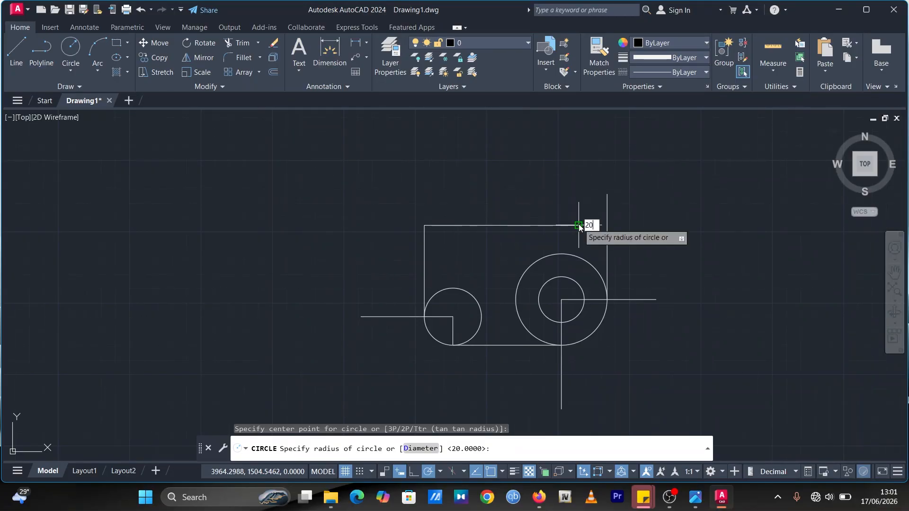
key(Return)
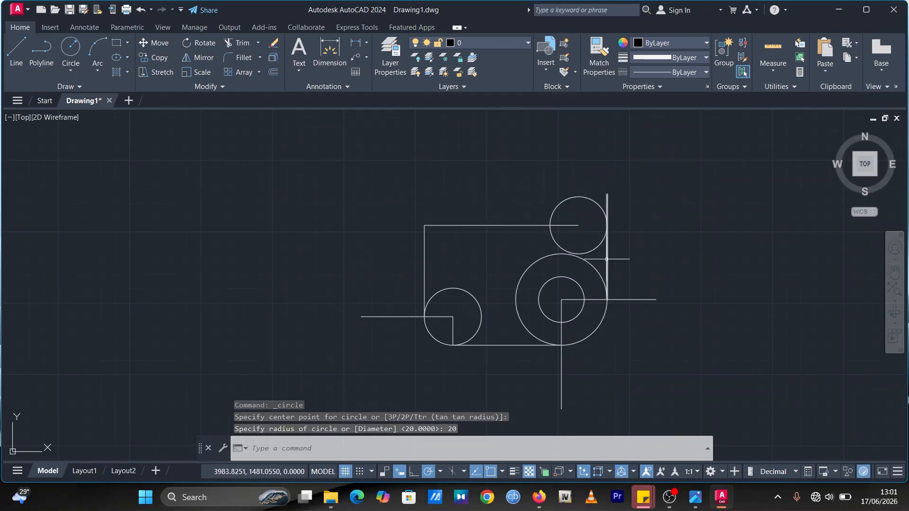
Step: Draw a concentric circle of radius 10 at the same center as the new radius 20 circle
click(69, 46)
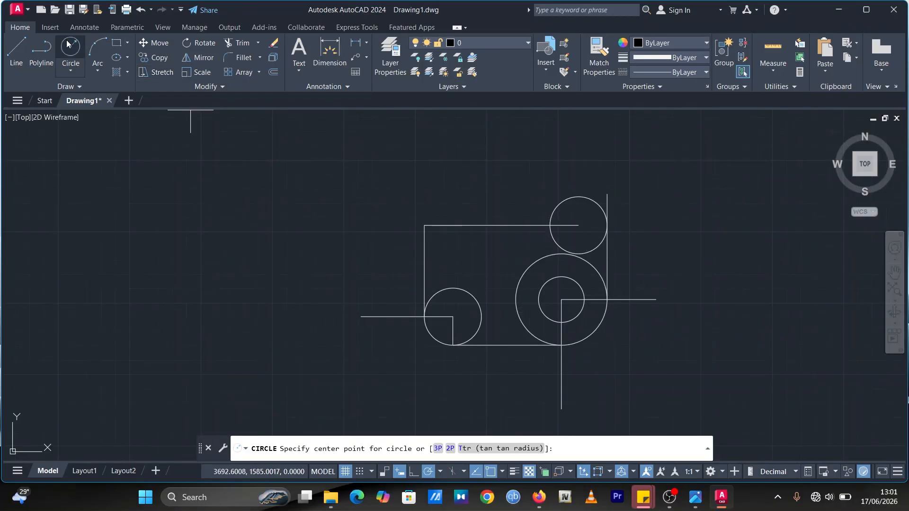
click(579, 225)
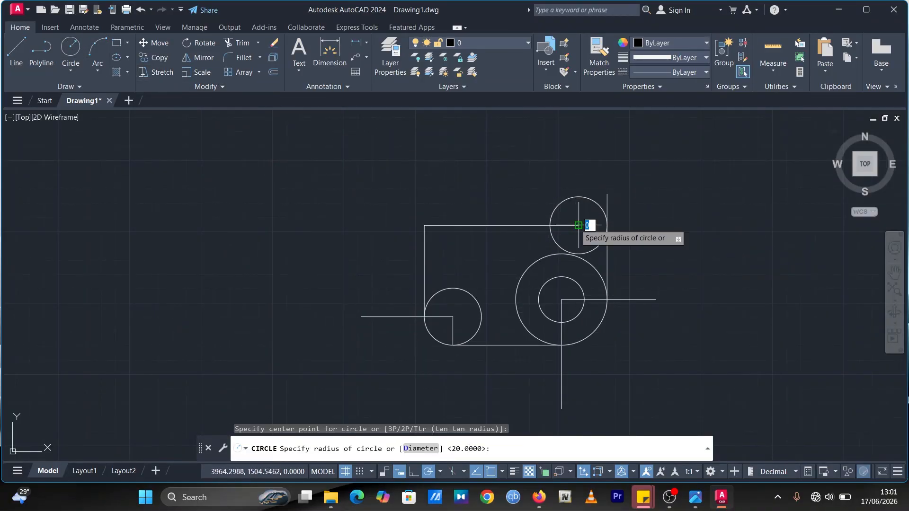
text(10)
key(Return)
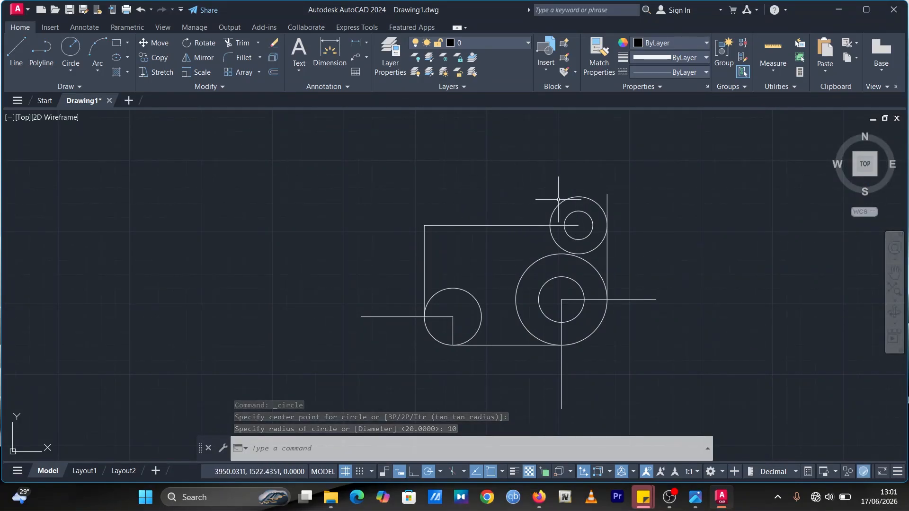
Step: Draw a radius 70 circle tangent to the upper radius 20 circle and the left radius 20 circle using Tan, Tan, Radius
click(695, 497)
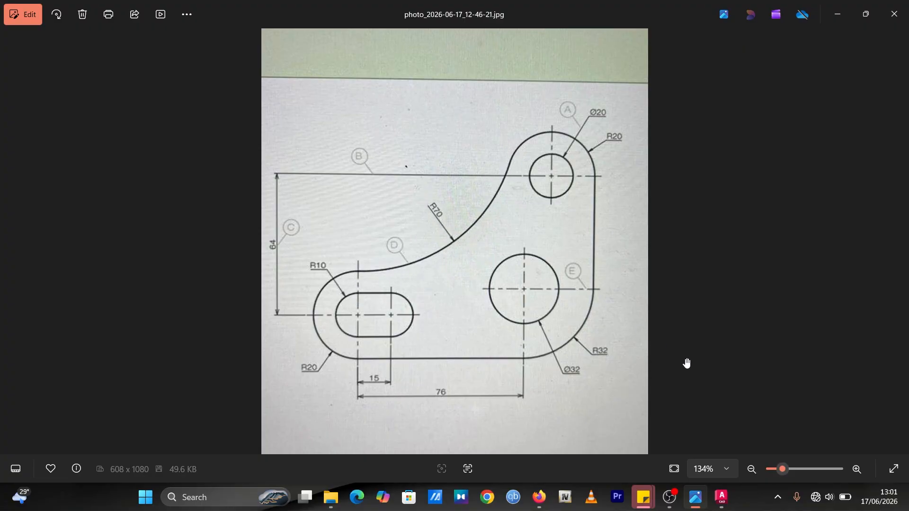
click(723, 496)
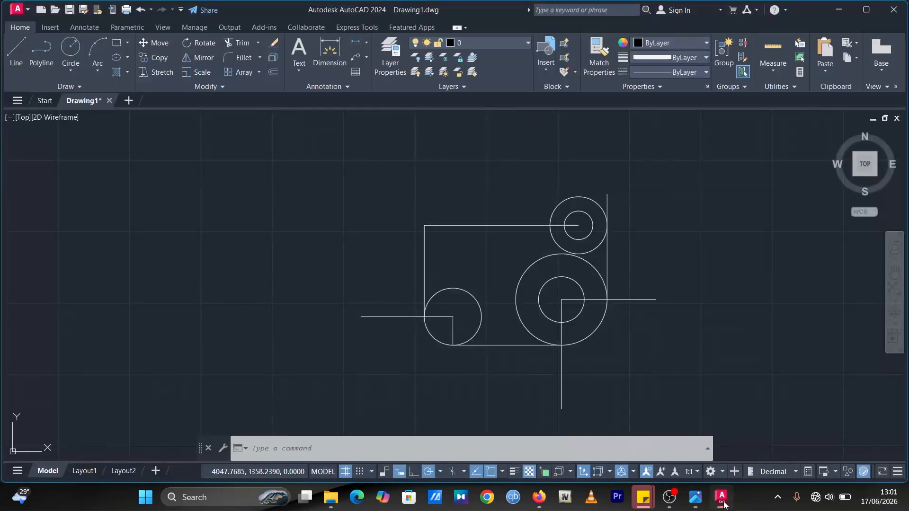
click(73, 69)
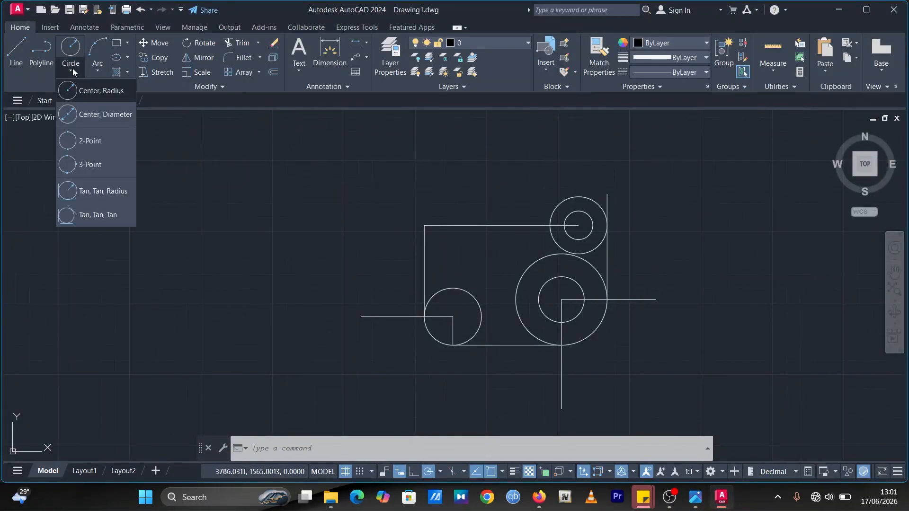
click(85, 192)
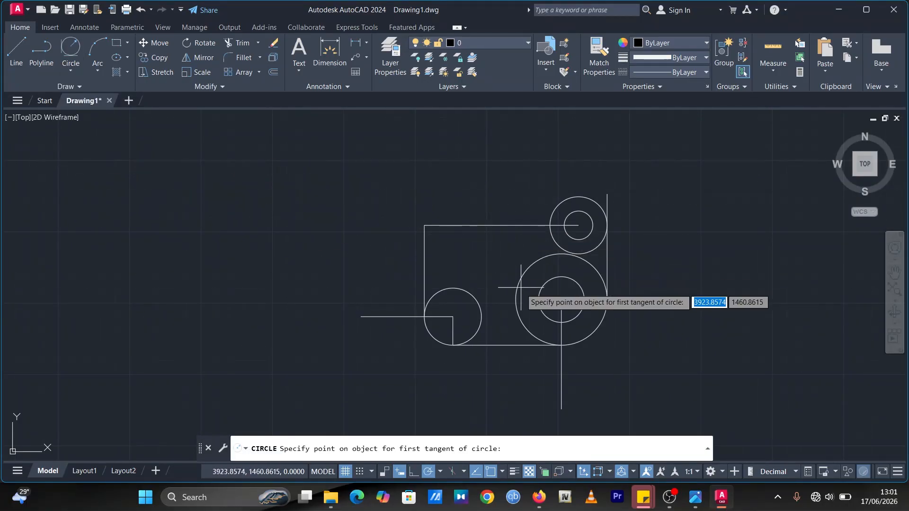
click(552, 213)
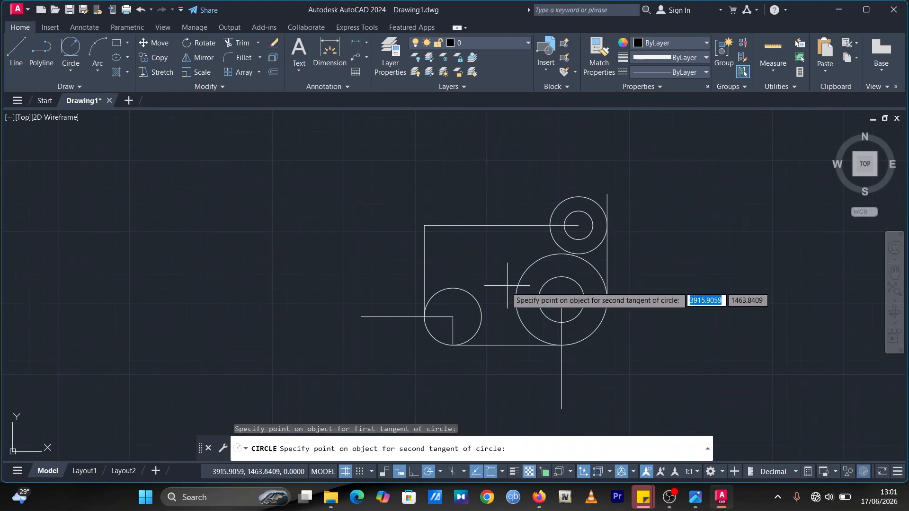
click(470, 295)
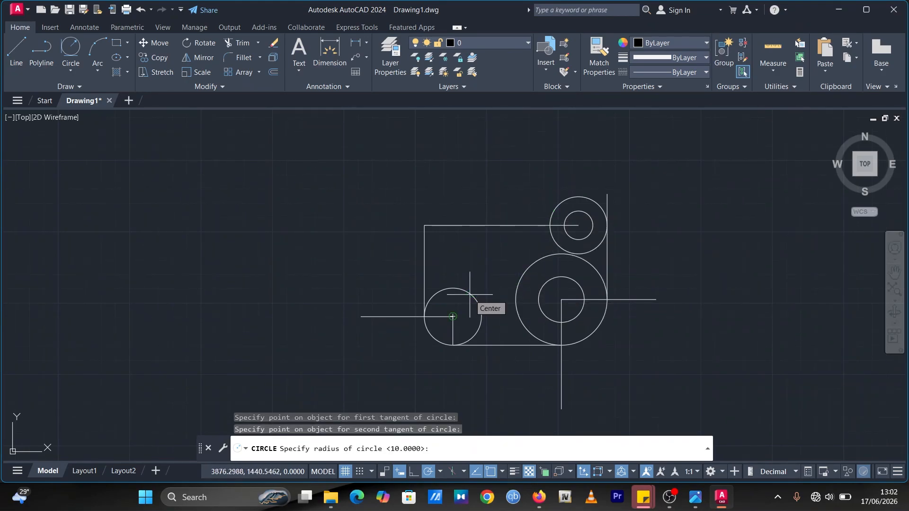
text(70)
key(Return)
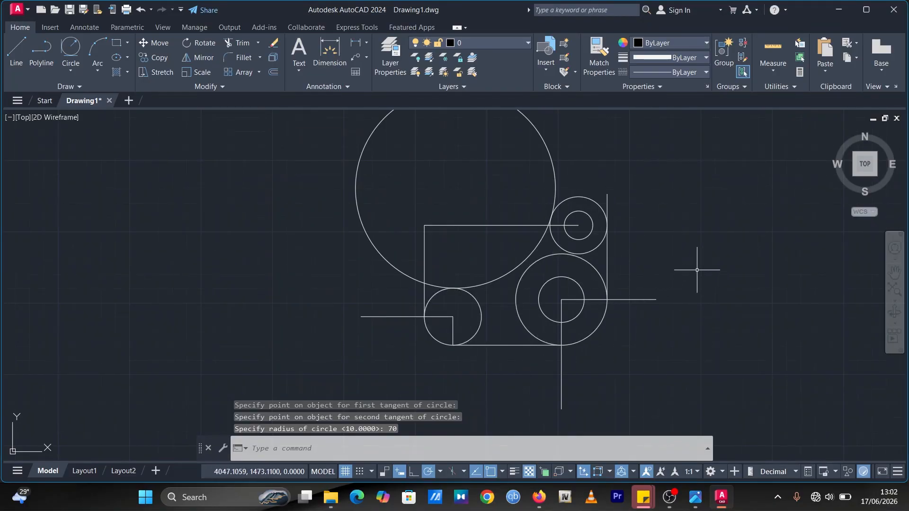
Step: Trim the unwanted portions of the R70 circle and the construction lines to form the bracket's curved outer profile
scroll(696, 241, down, 3)
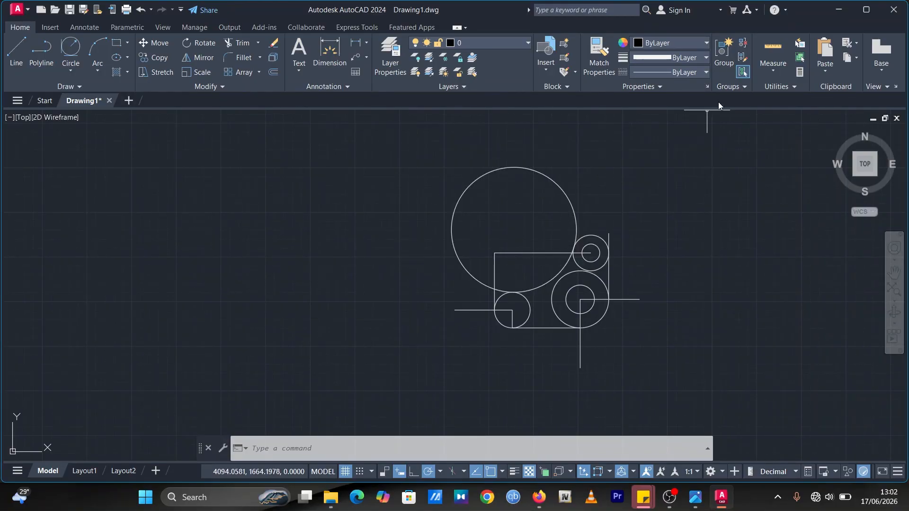
click(703, 507)
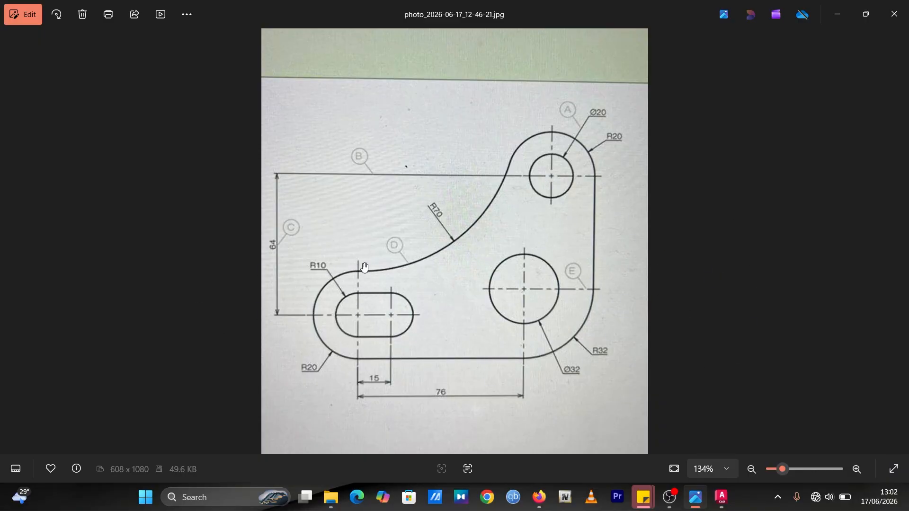
click(725, 496)
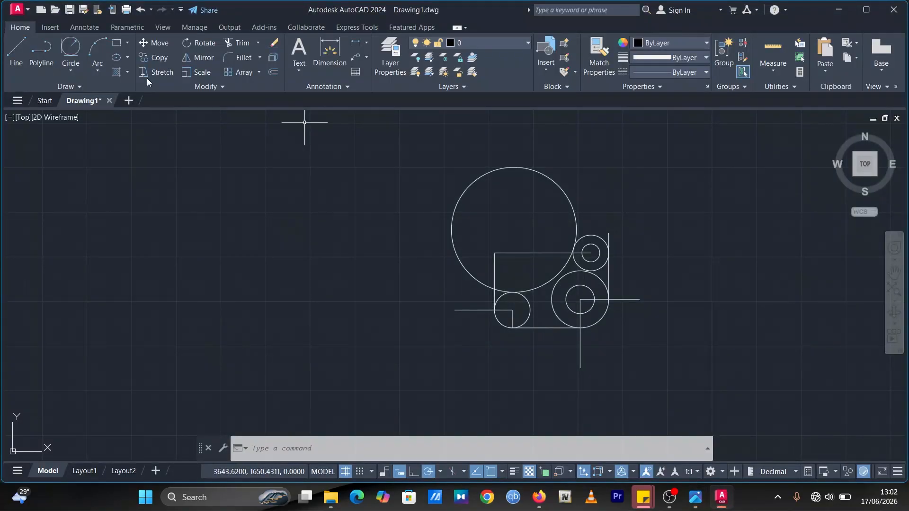
click(240, 44)
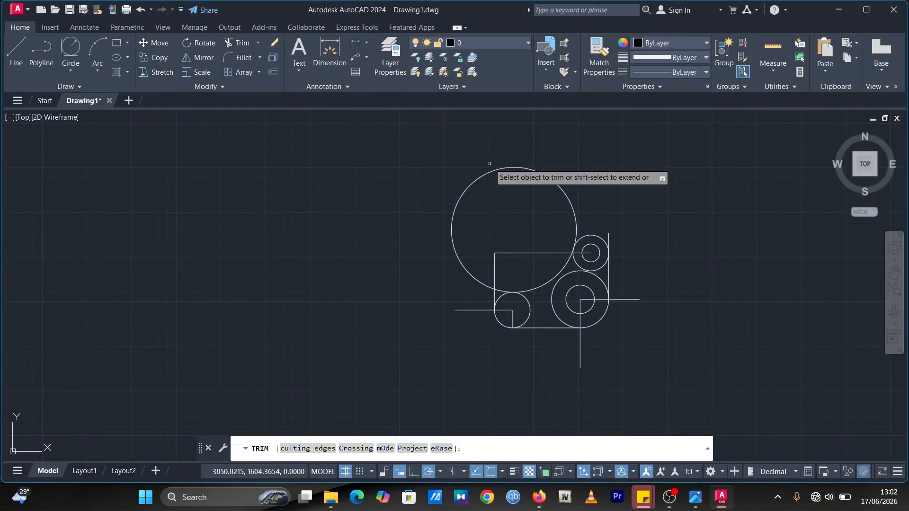
click(492, 174)
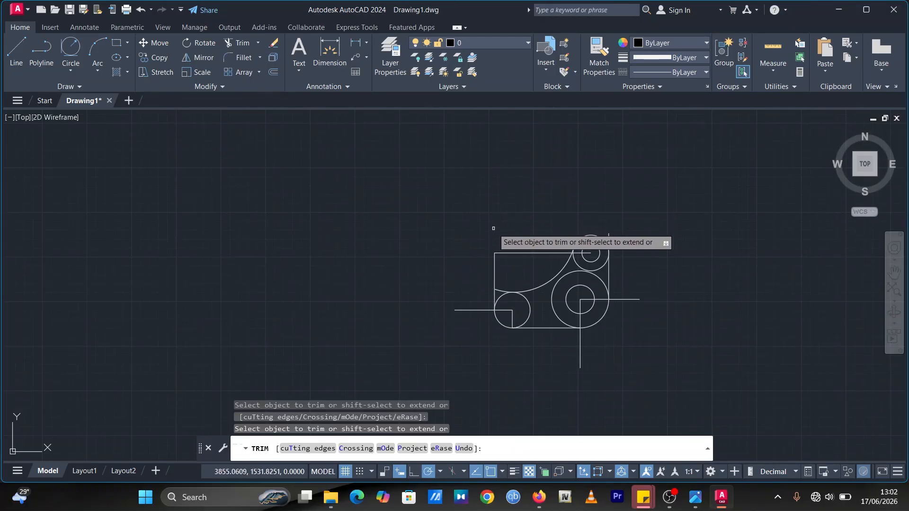
click(524, 254)
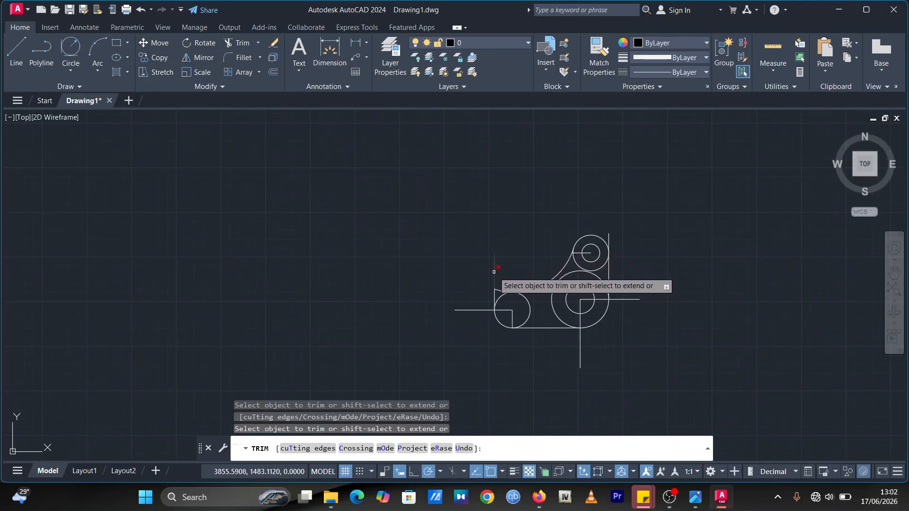
click(493, 271)
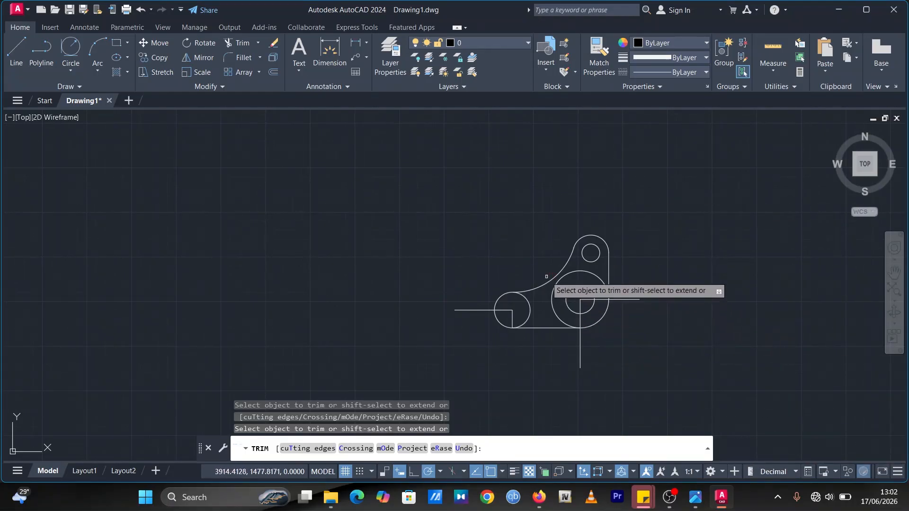
scroll(554, 277, up, 4)
click(642, 266)
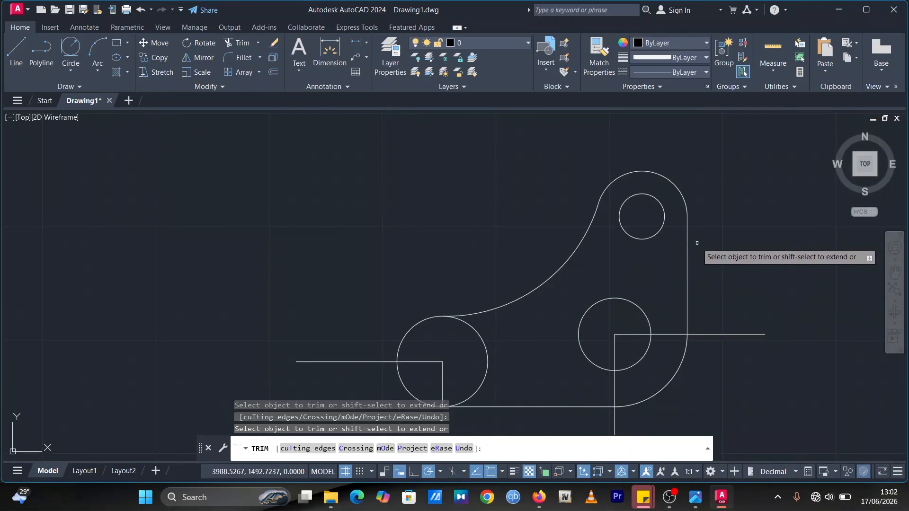
mouse_move(643, 262)
middle_down()
mouse_move(544, 249)
mouse_move(516, 223)
middle_up()
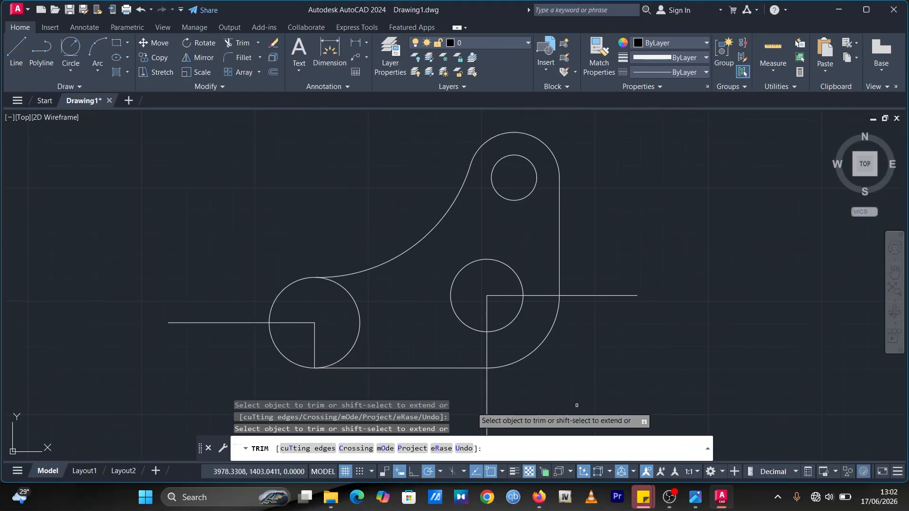
Step: Draw a 15-unit horizontal line to the right from the center of the left radius 20 circle
click(694, 498)
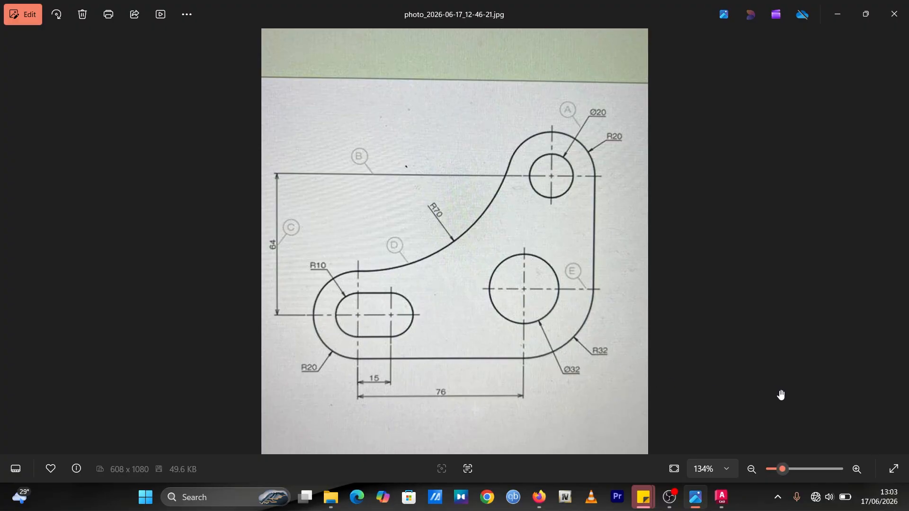
click(721, 497)
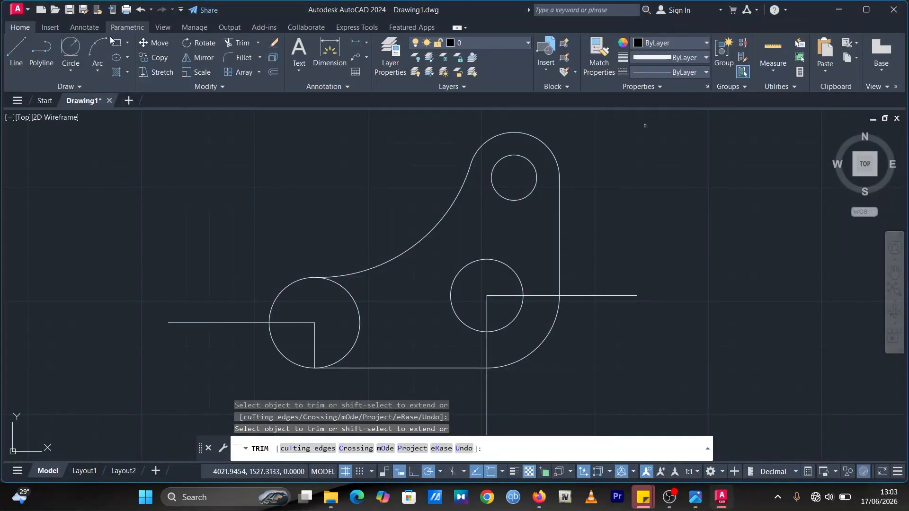
click(16, 49)
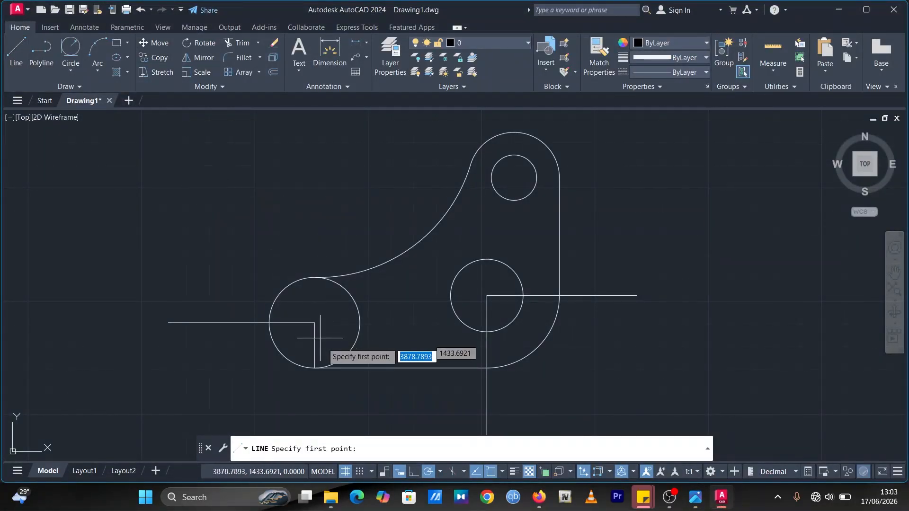
click(315, 323)
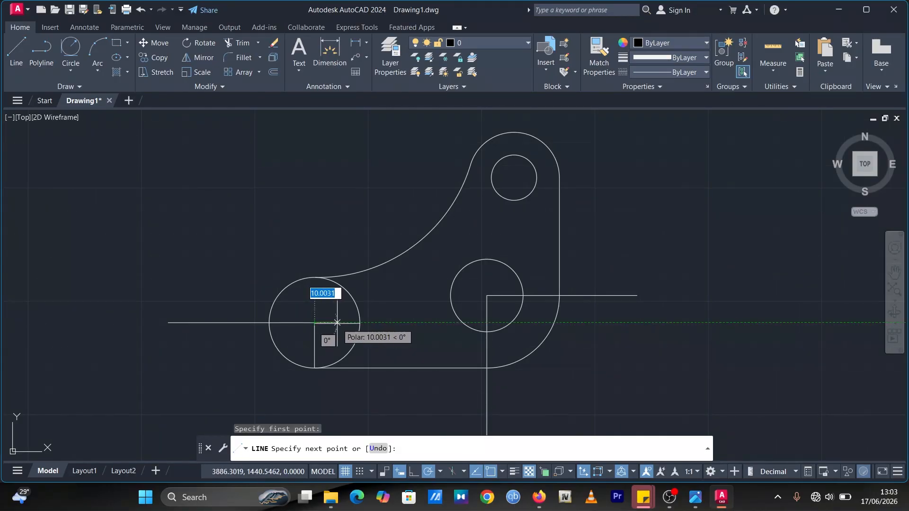
text(15)
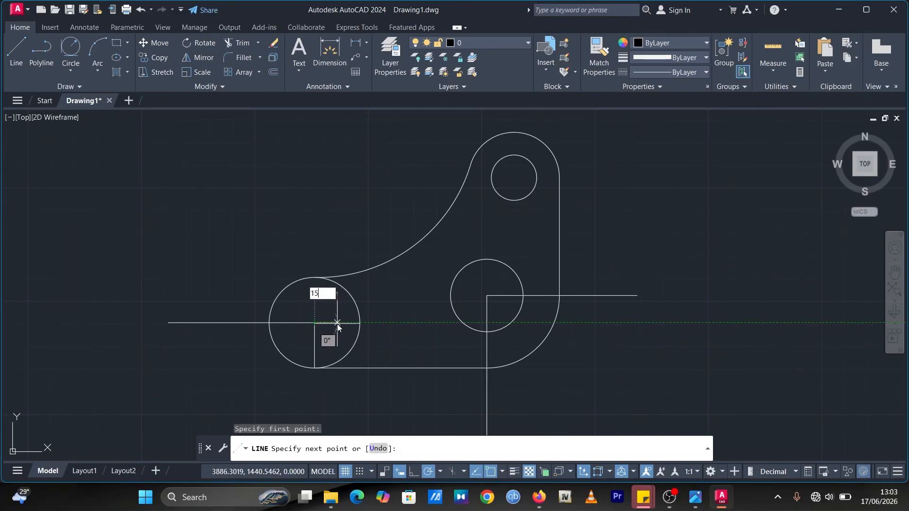
key(Return)
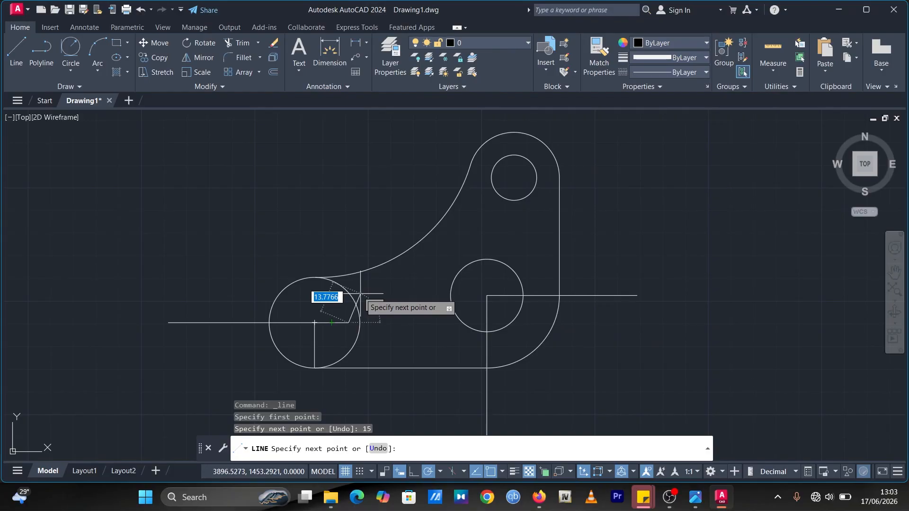
key(Escape)
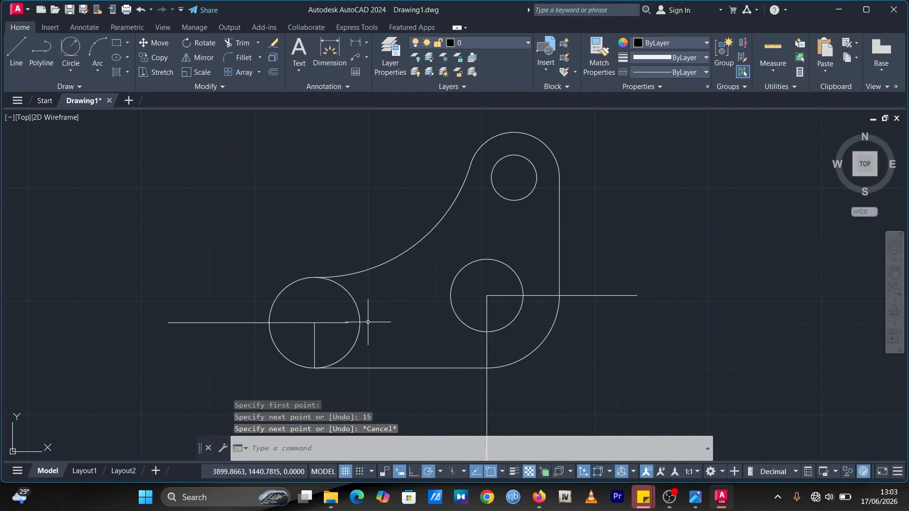
Step: Draw a radius 10 circle centered on the left radius 20 circle's center using Center, Radius
click(696, 497)
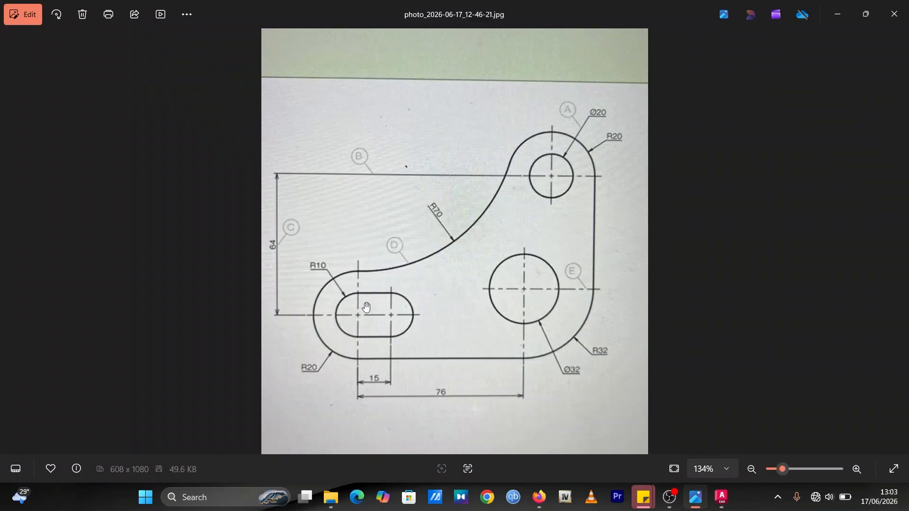
click(722, 497)
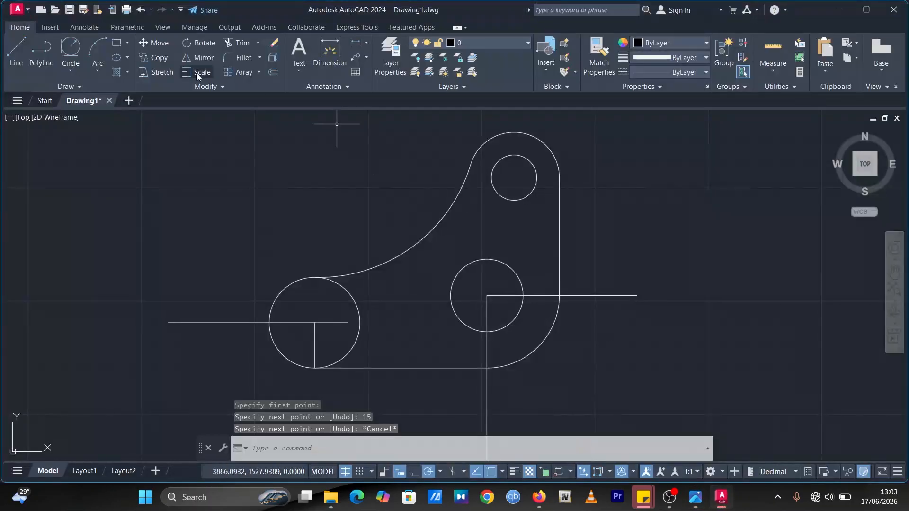
click(65, 50)
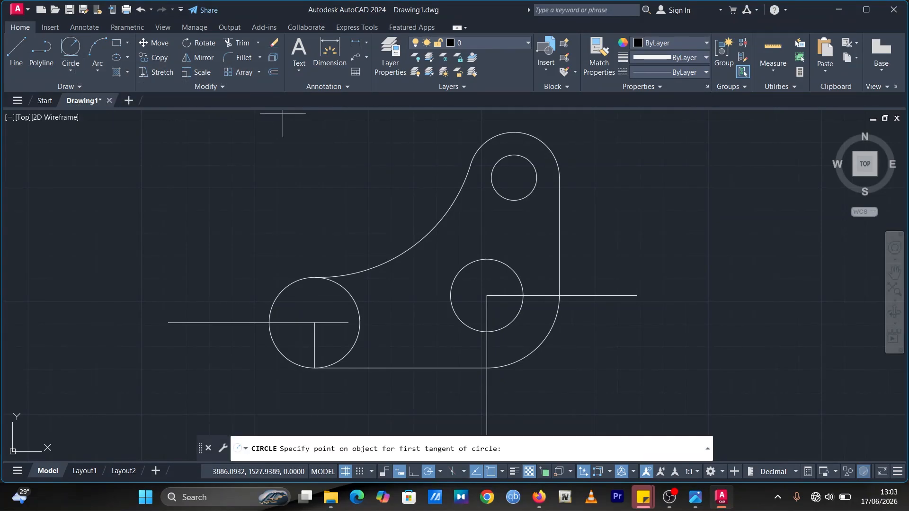
click(696, 497)
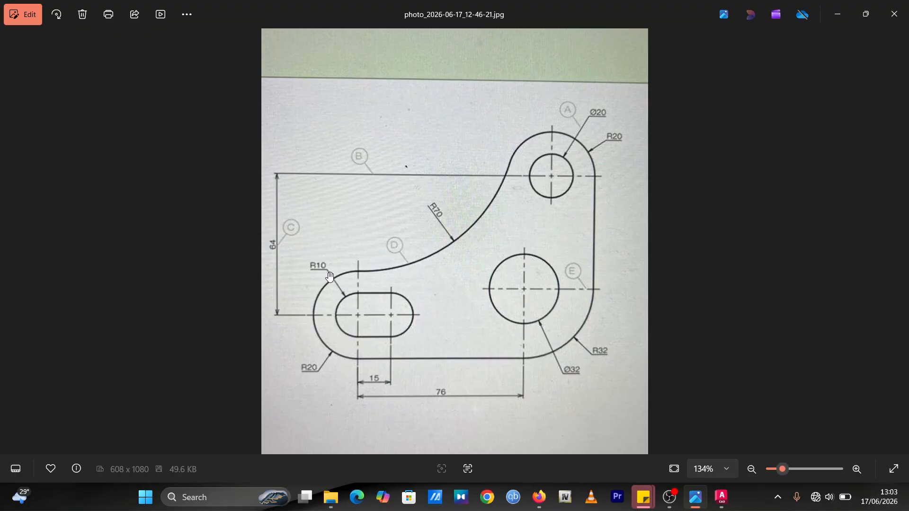
click(720, 497)
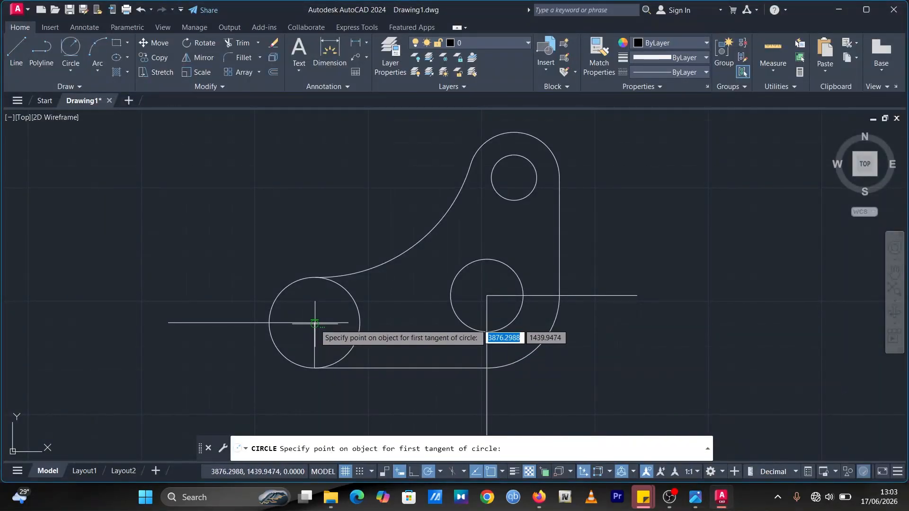
click(71, 70)
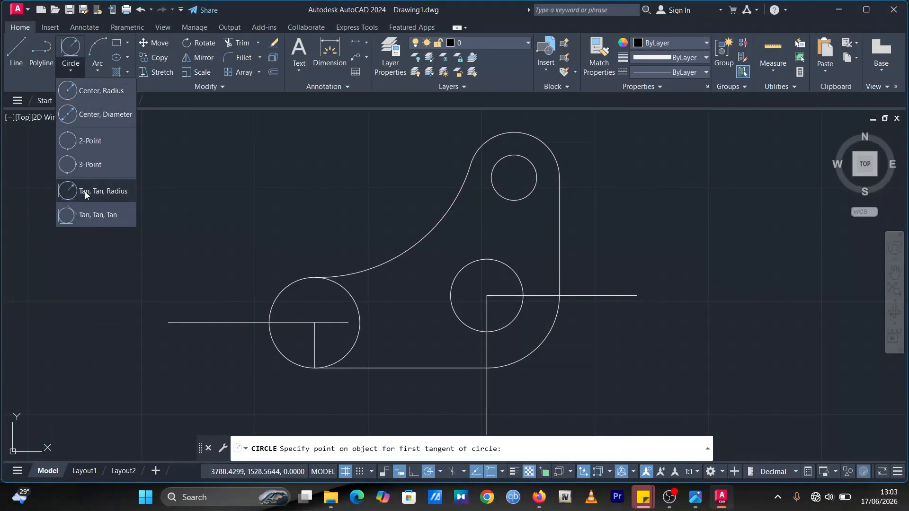
click(101, 90)
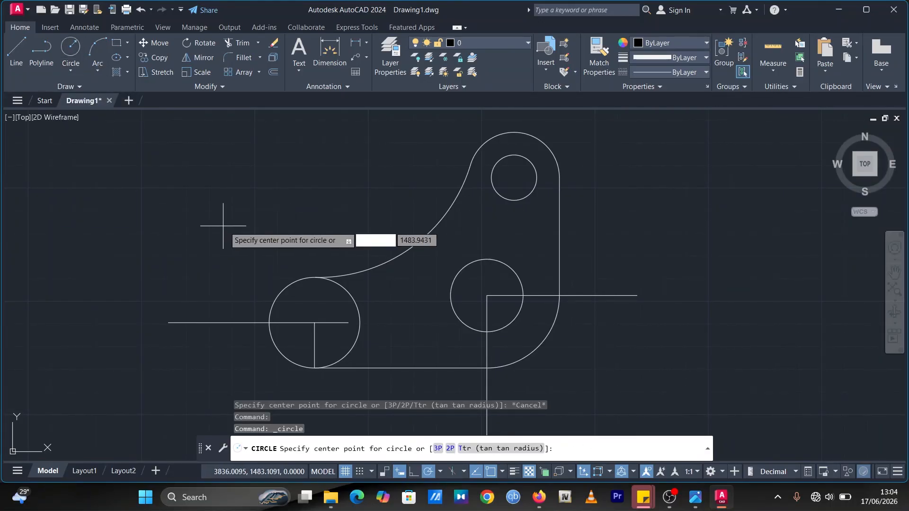
click(315, 322)
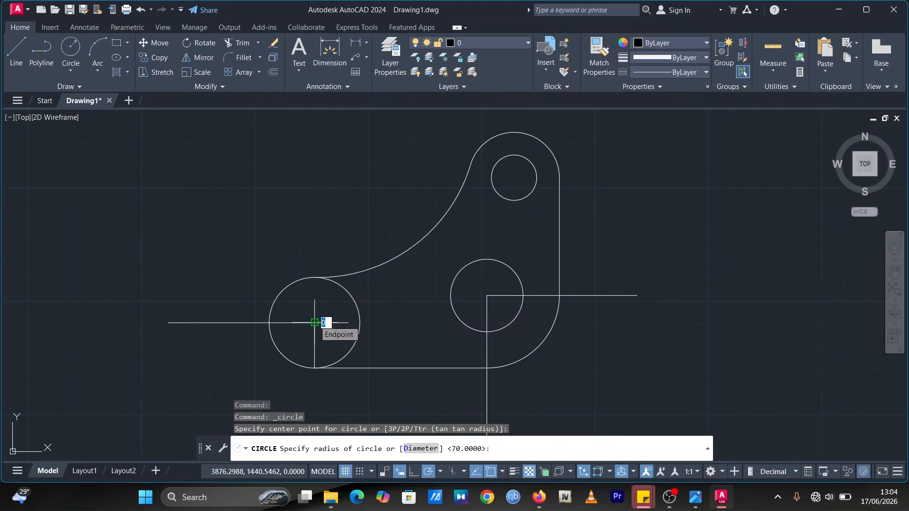
text(10)
key(Return)
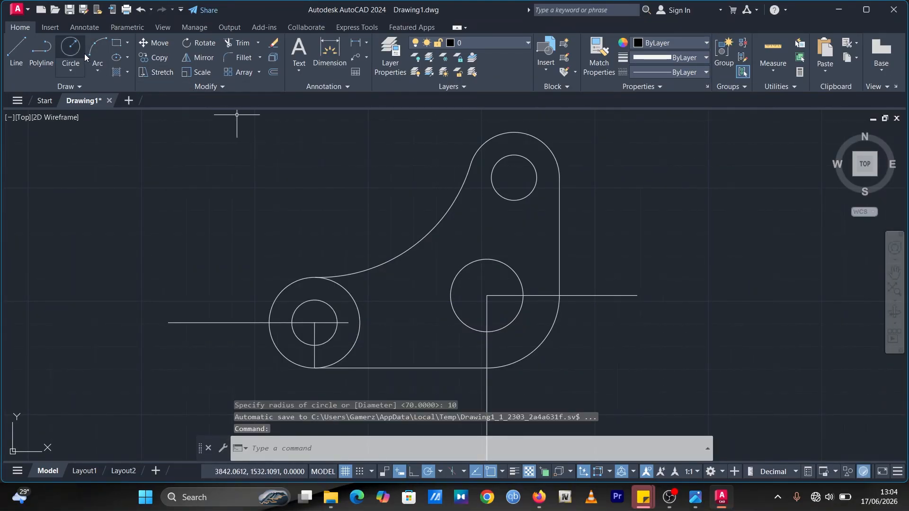
Step: Draw a second radius 10 circle centered on the right end of the 15-unit line
click(70, 46)
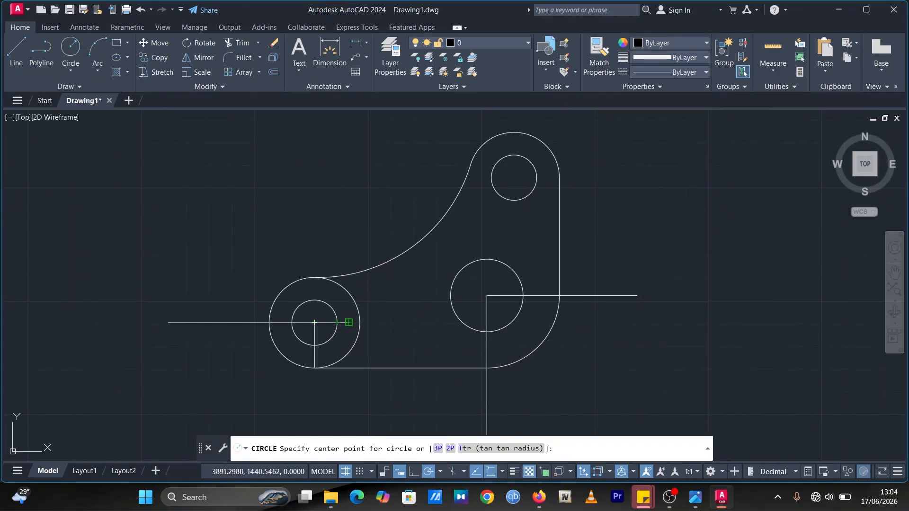
click(349, 323)
text(10)
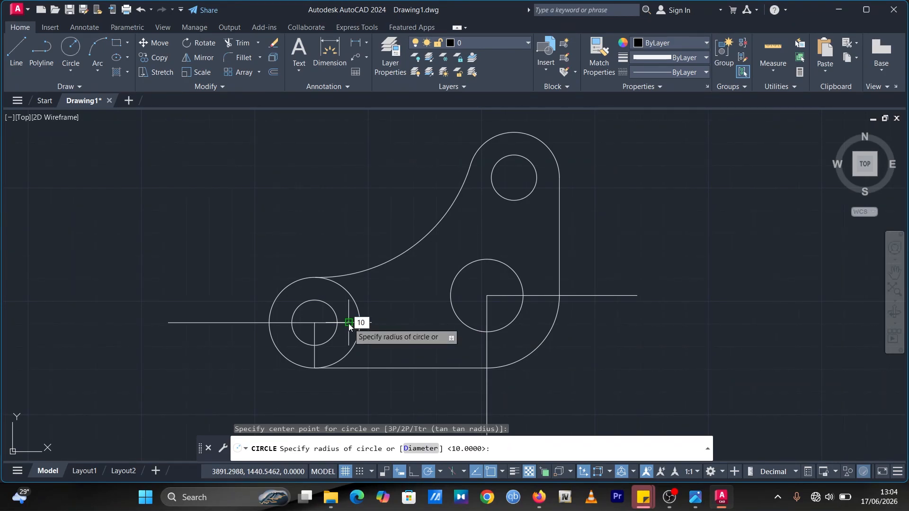
key(Return)
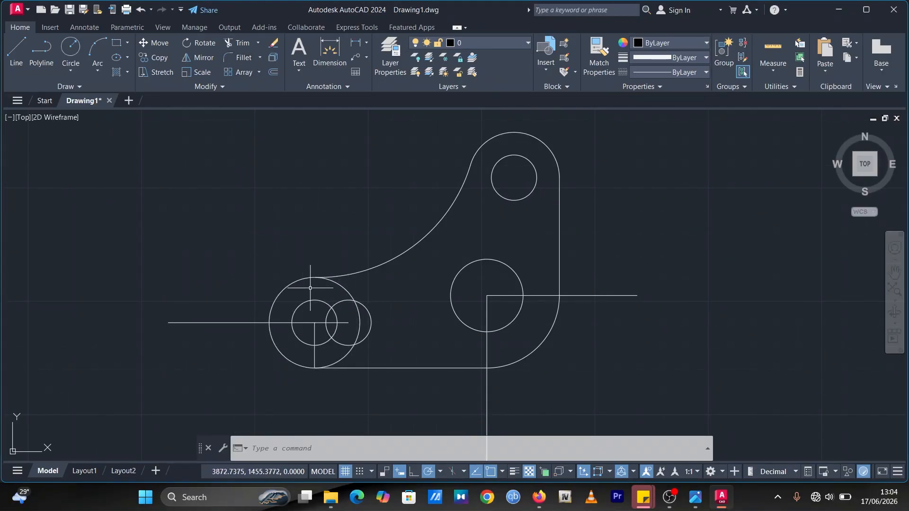
Step: Trim the upper arc of the left radius 20 circle where it meets the R70 arc
click(236, 43)
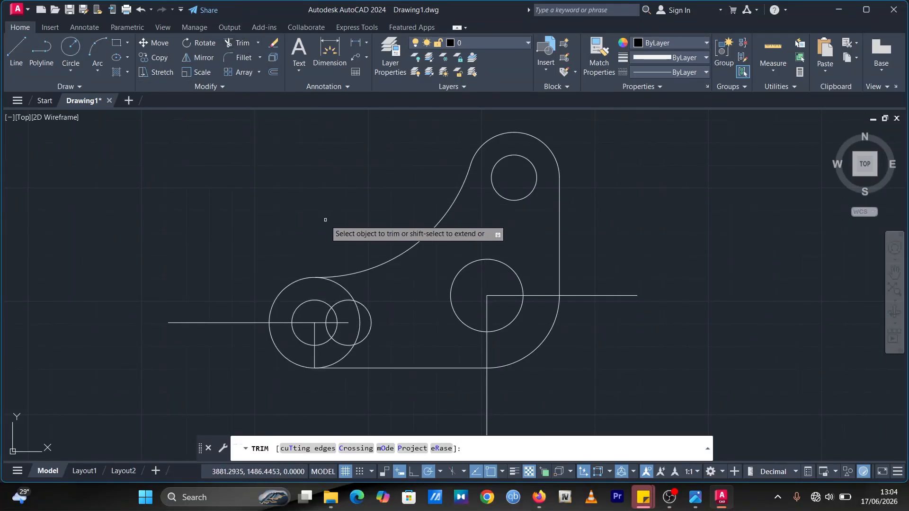
click(341, 287)
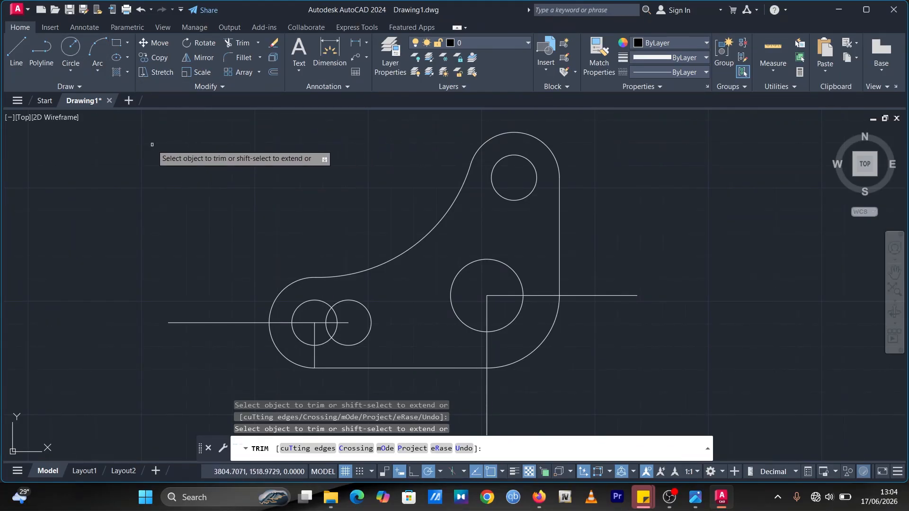
Step: Draw a vertical line about 29 units upward from the left circle's center
click(17, 49)
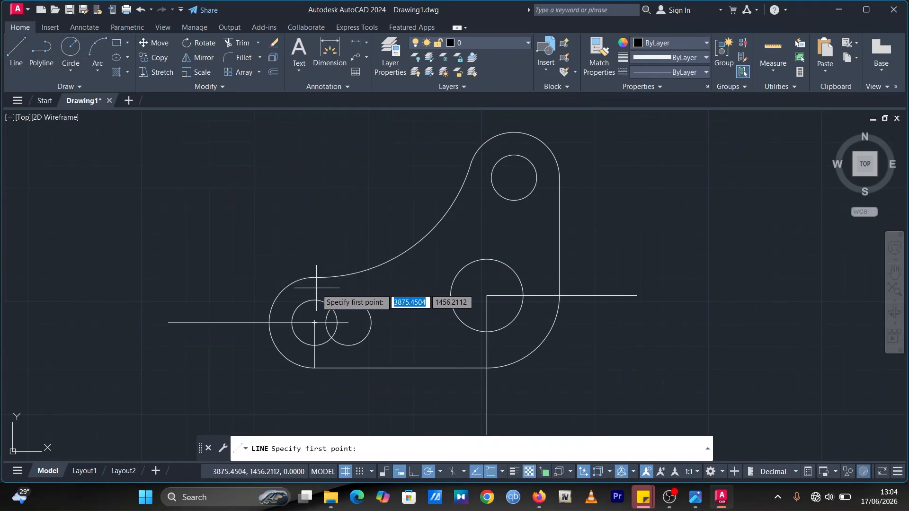
click(314, 323)
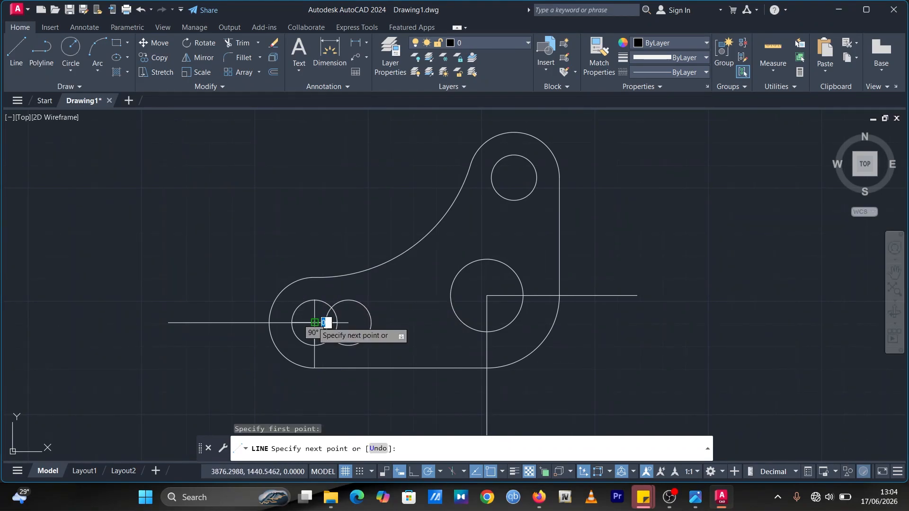
click(314, 256)
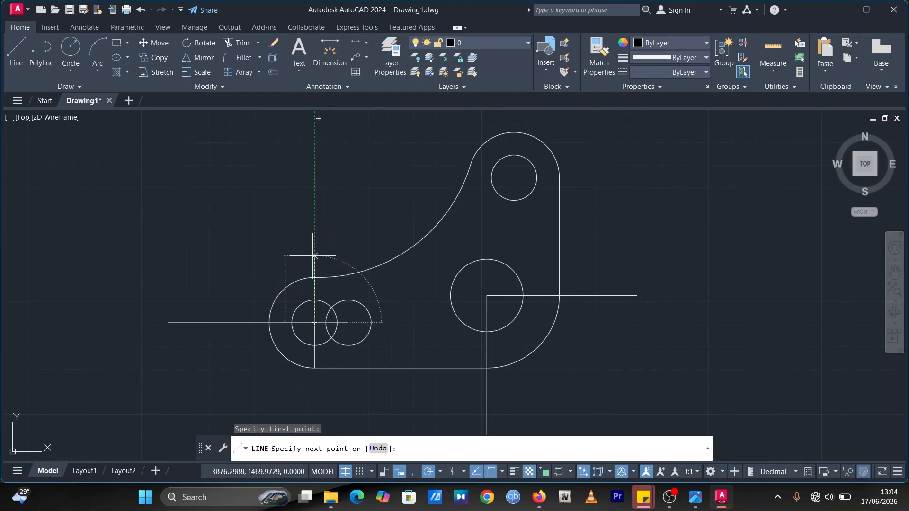
key(Escape)
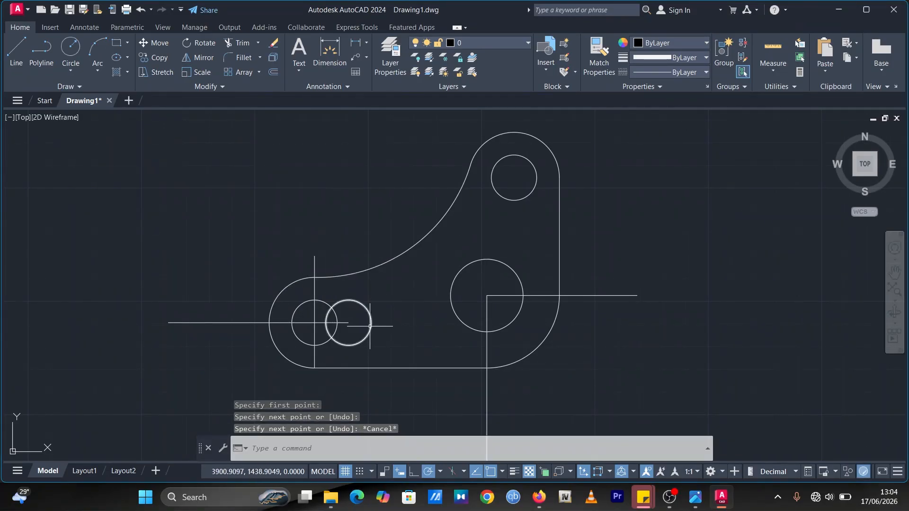
Step: Draw vertical lines from the right R10 circle's center, about 30 units upward and about 24 units downward
click(25, 53)
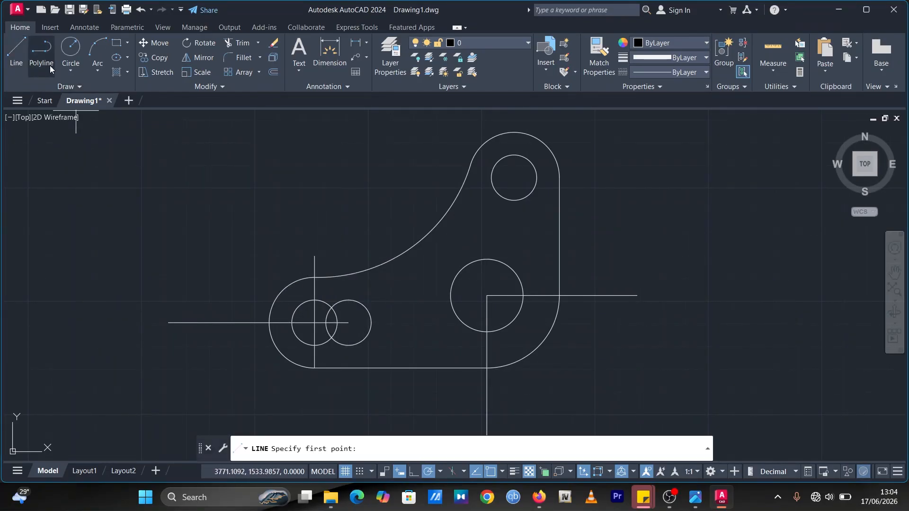
click(348, 322)
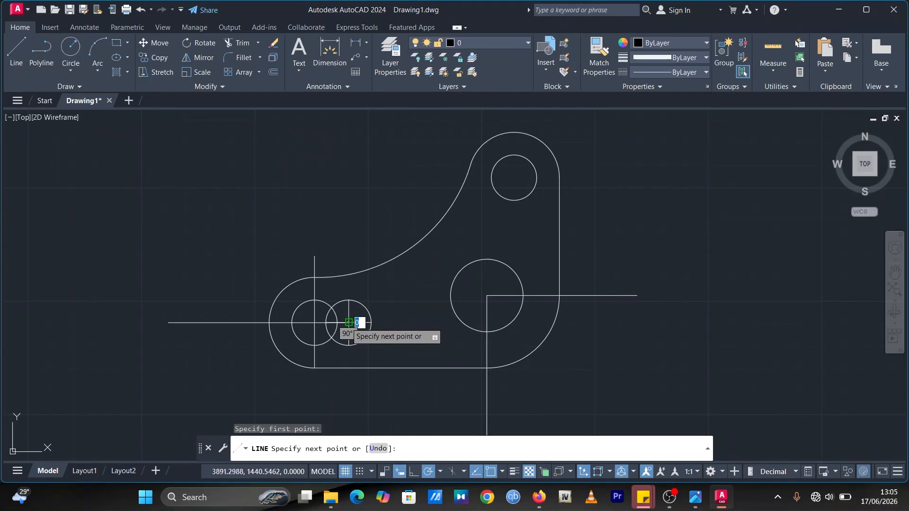
click(348, 257)
key(Escape)
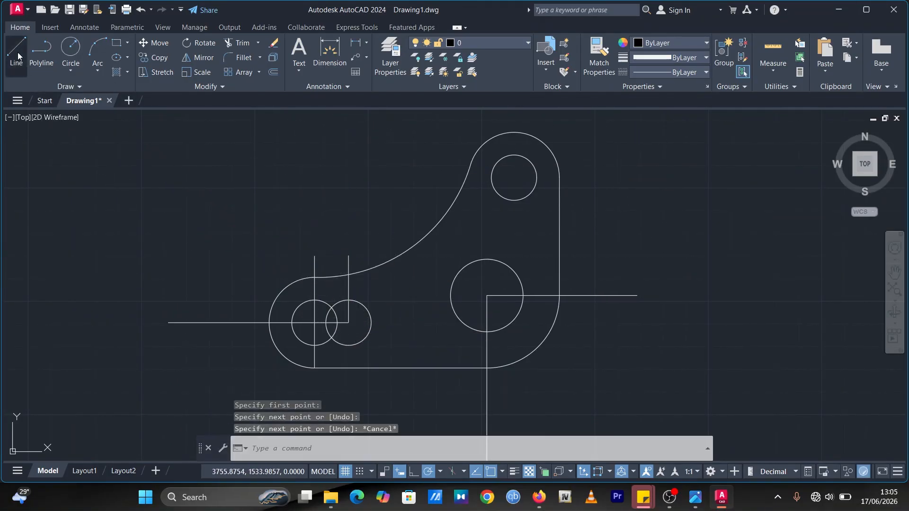
click(18, 56)
click(348, 322)
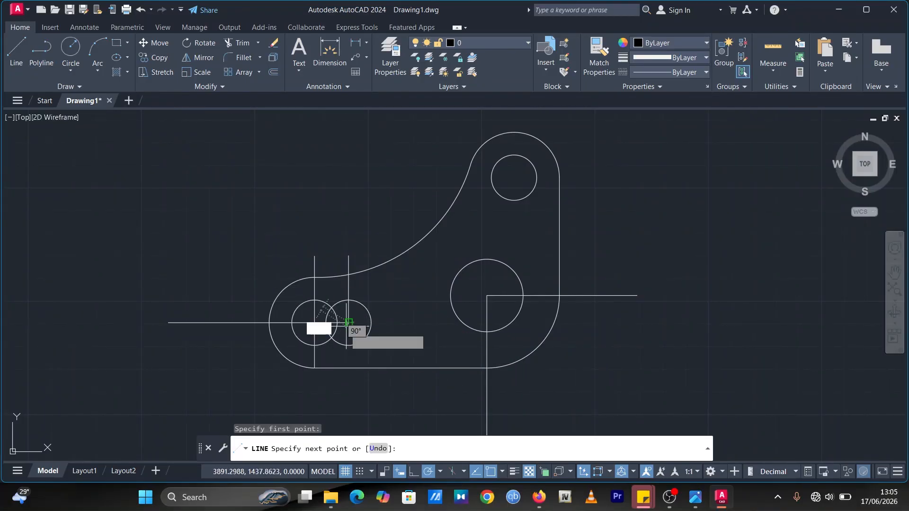
click(348, 378)
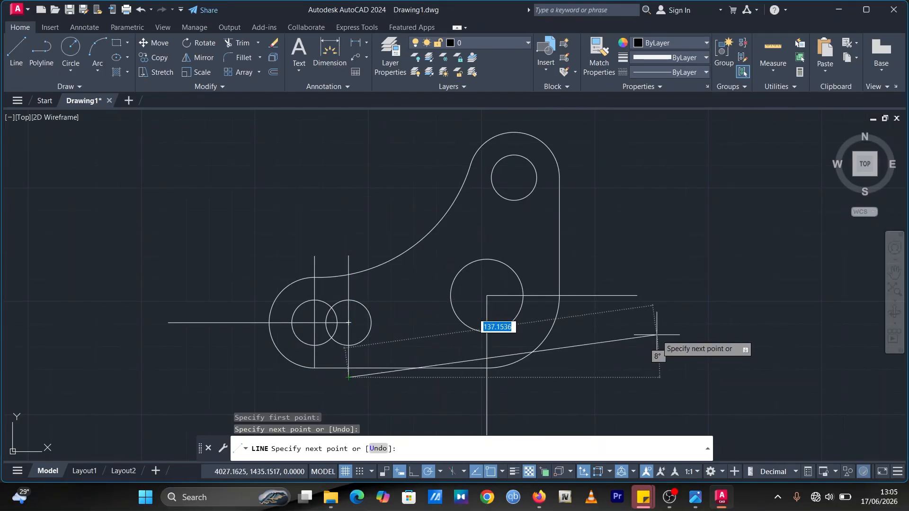
key(Escape)
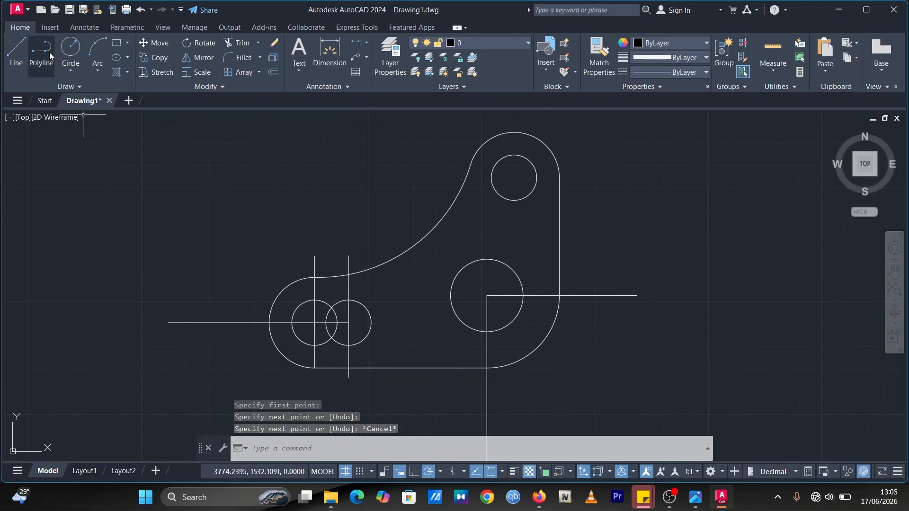
Step: Draw horizontal lines joining the tops and the bottoms of the two R10 circles
click(16, 52)
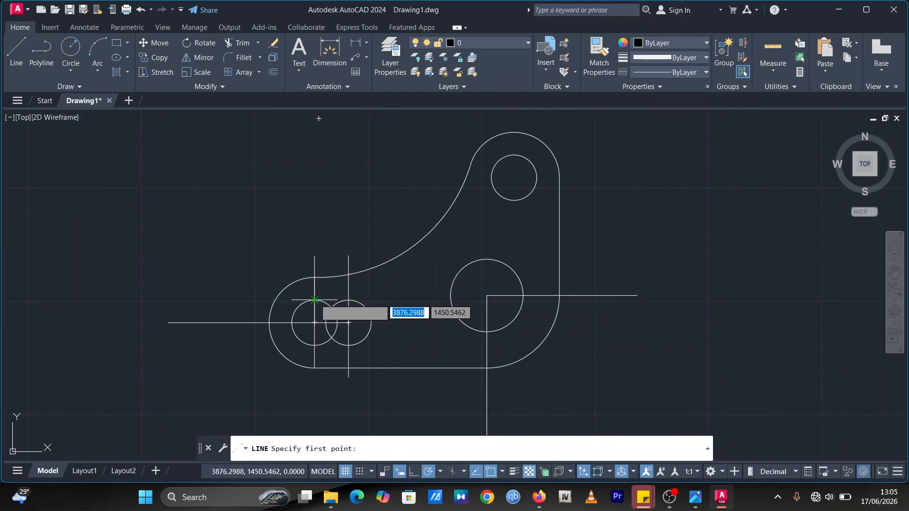
click(314, 300)
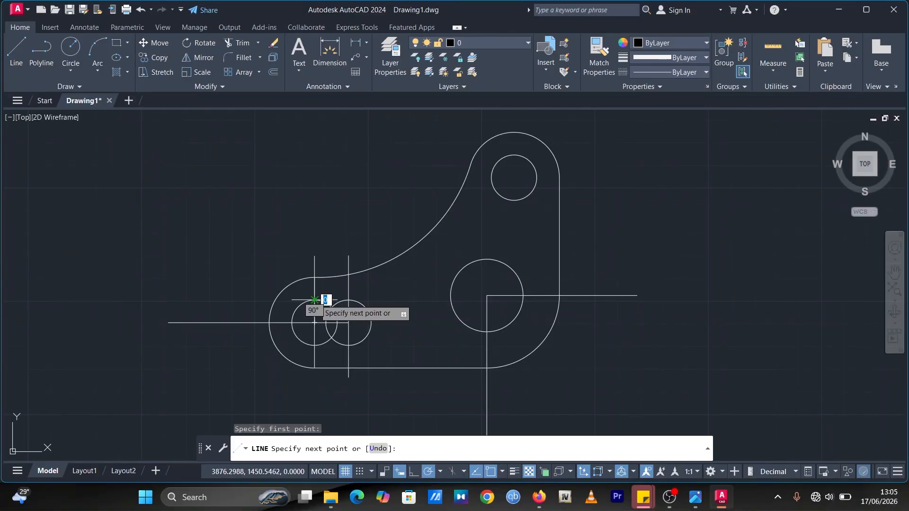
click(348, 300)
key(Escape)
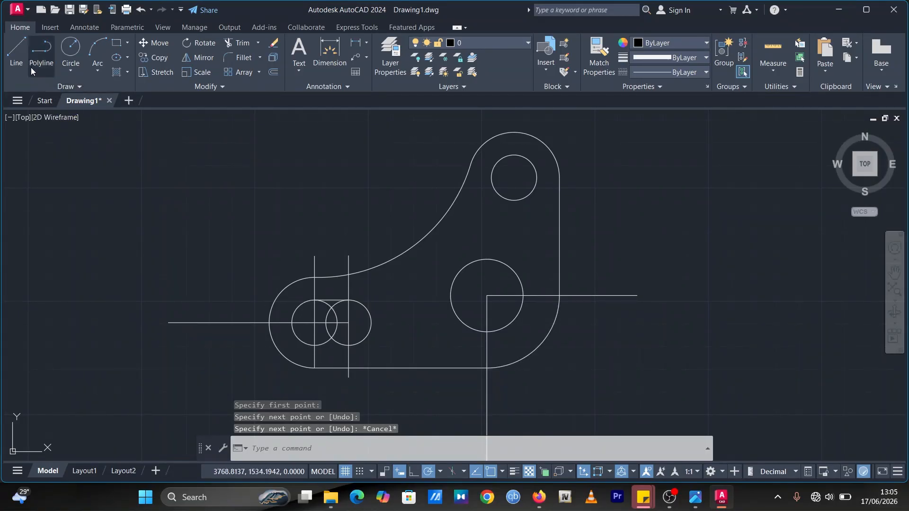
click(17, 51)
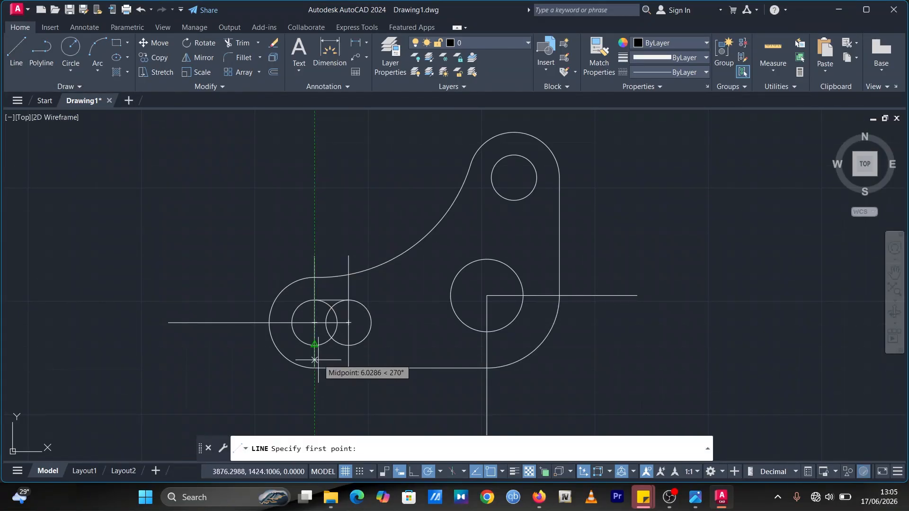
click(314, 344)
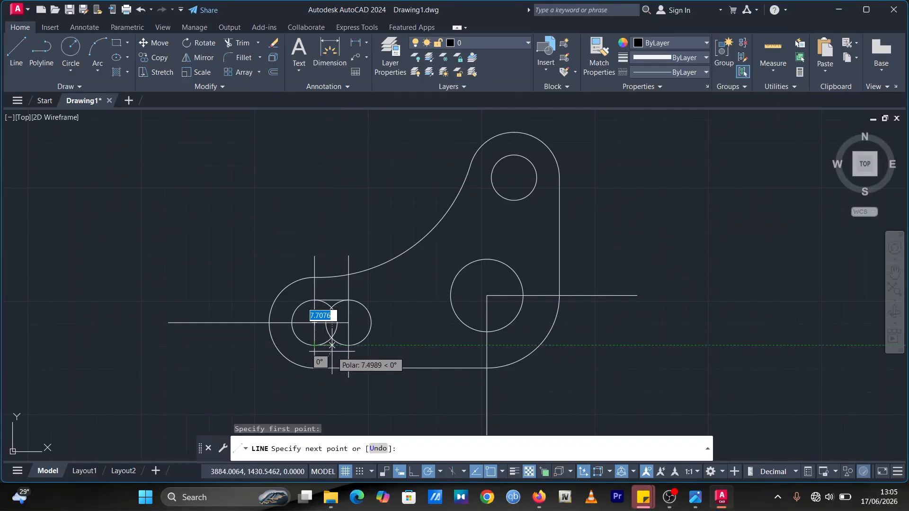
click(349, 345)
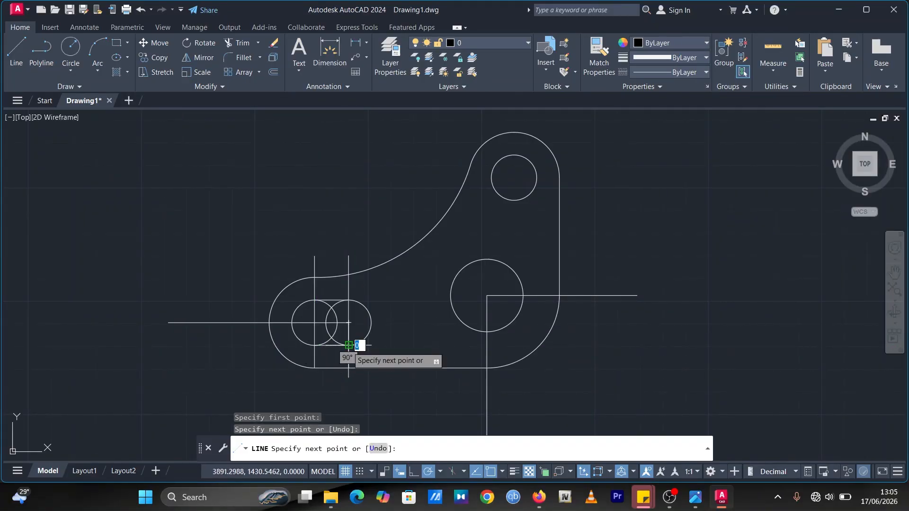
key(Escape)
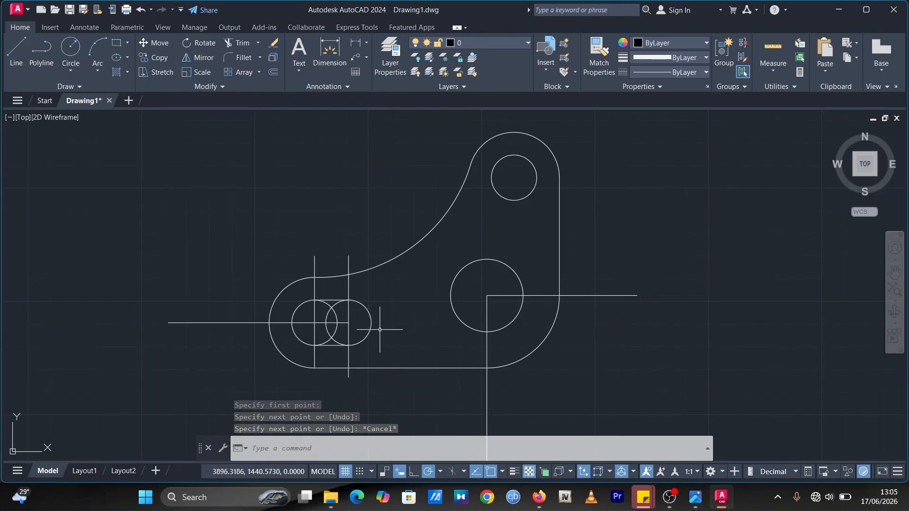
Step: Trim the inner arcs of the two R10 circles between the horizontal lines to form the slot, comparing with the reference image
click(242, 43)
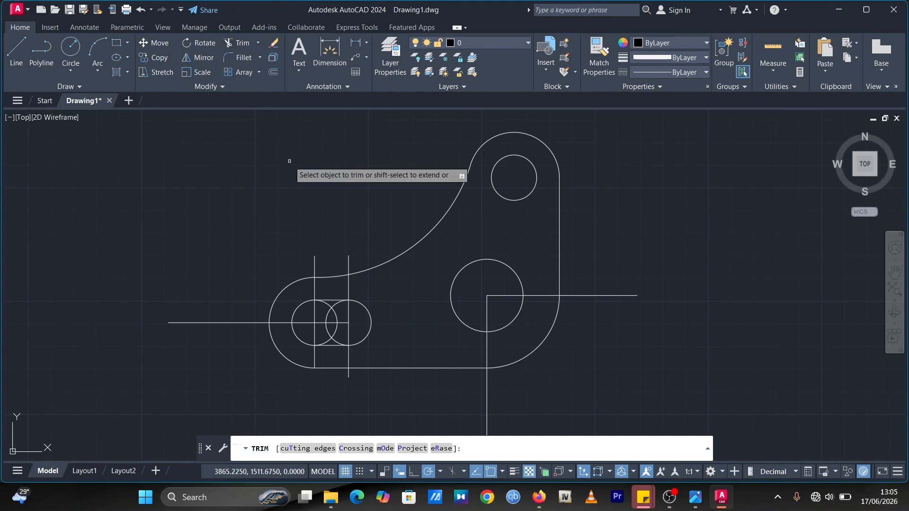
click(335, 306)
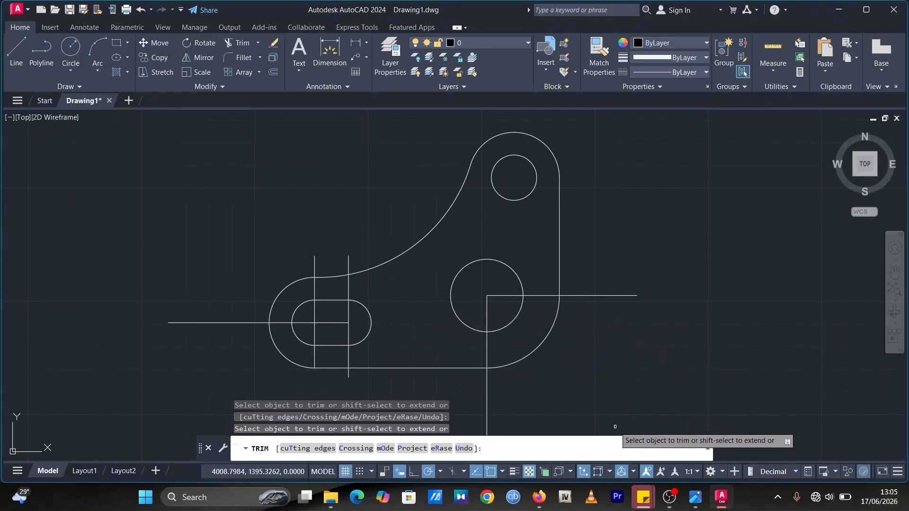
click(698, 496)
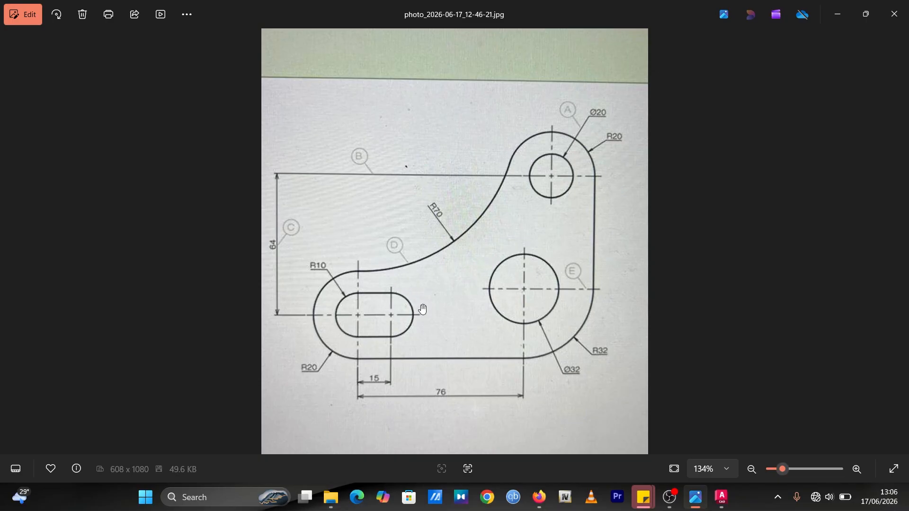
click(721, 502)
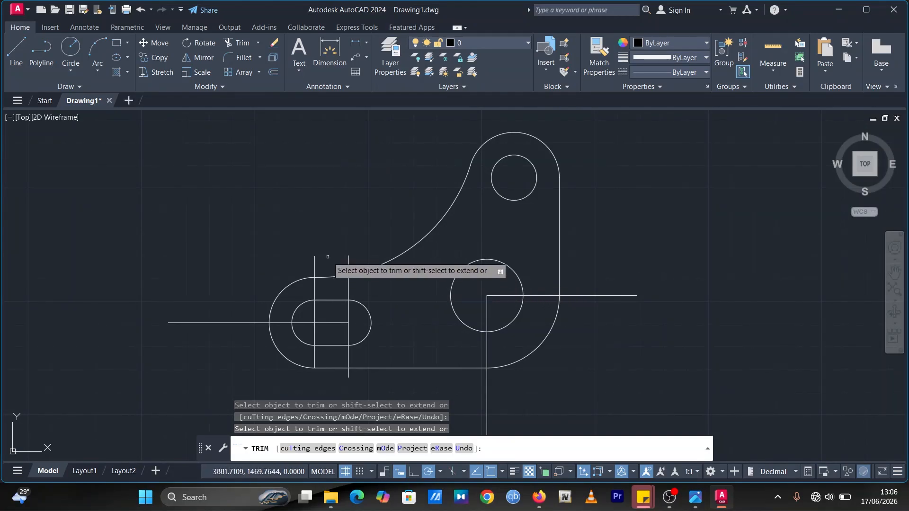
key(Escape)
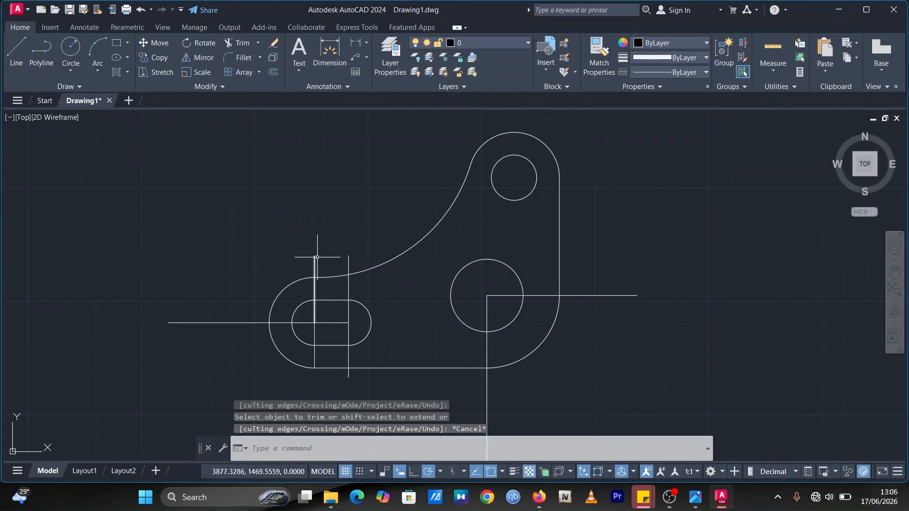
Step: Select the vertical lines through the right R10 circle's center and set their linetype to CENTER2
click(348, 316)
click(347, 338)
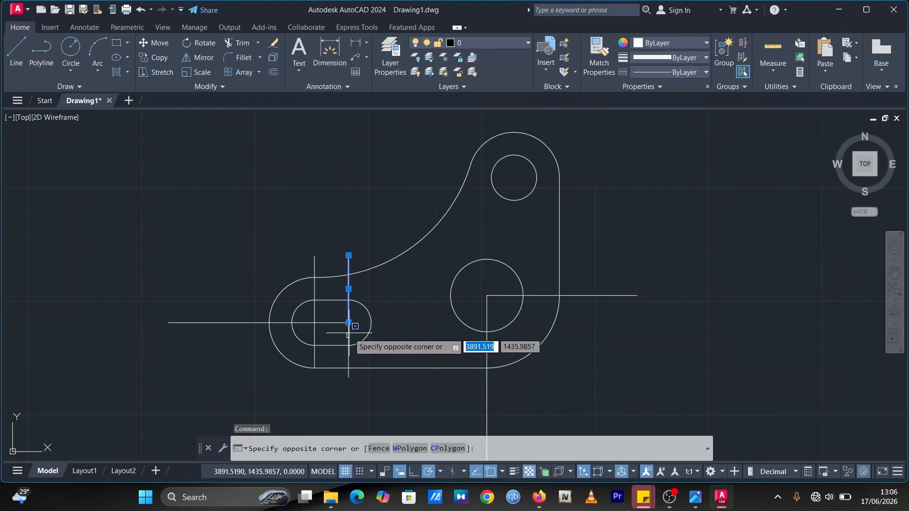
click(349, 334)
key(Escape)
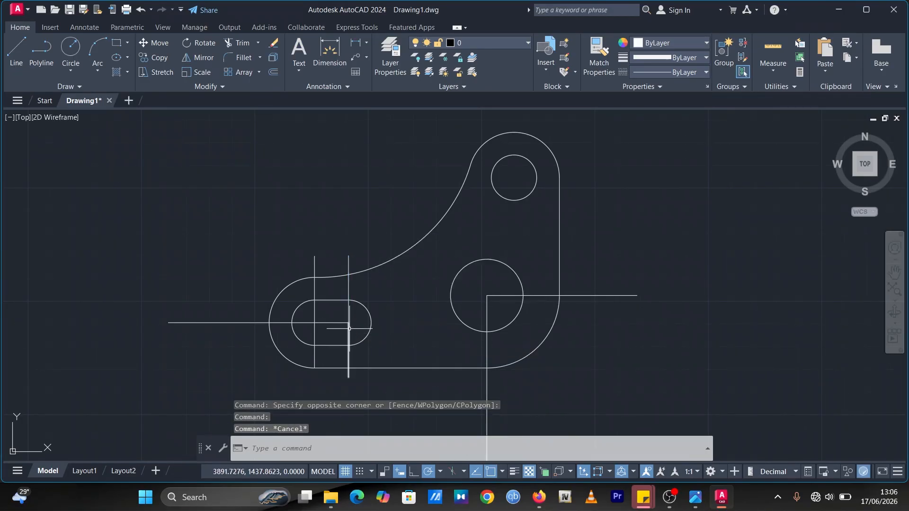
click(349, 327)
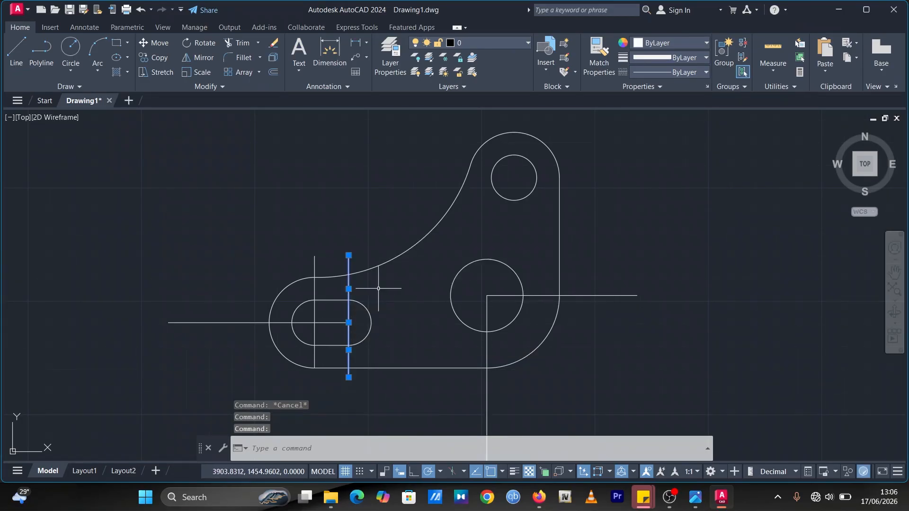
click(683, 74)
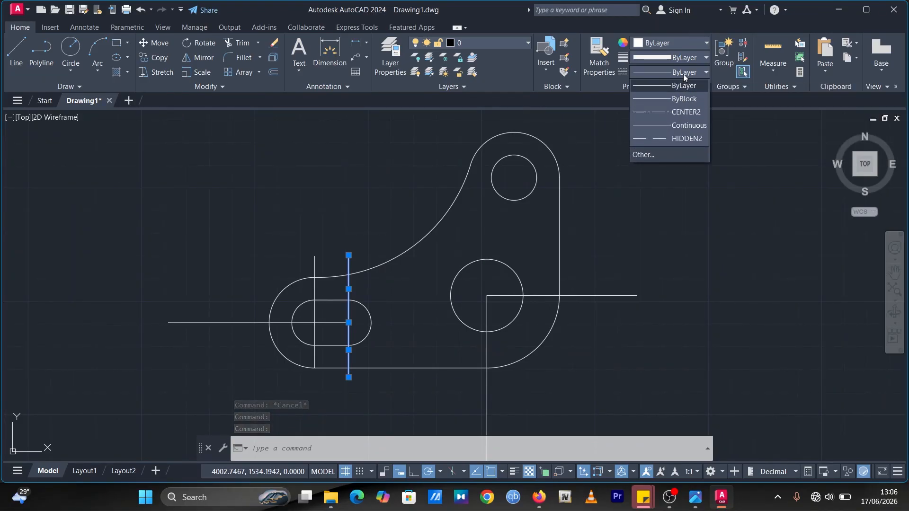
click(679, 112)
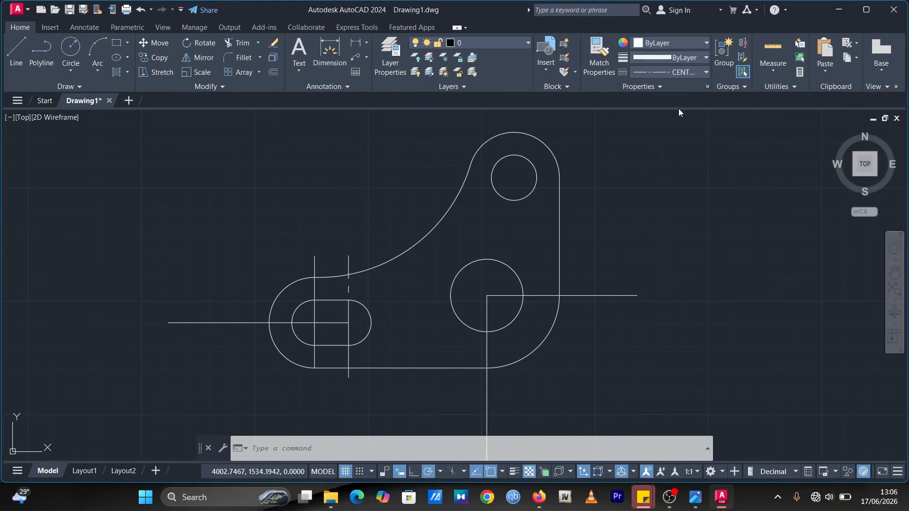
click(335, 214)
key(Escape)
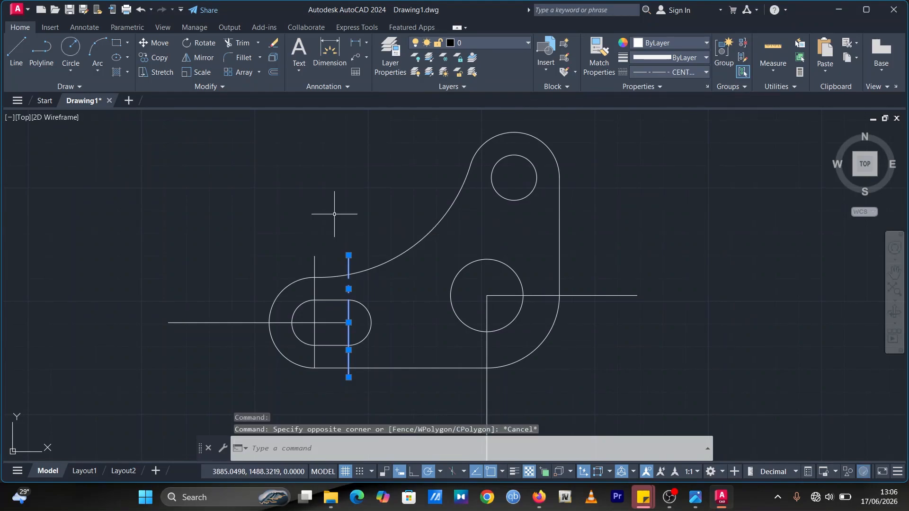
key(Escape)
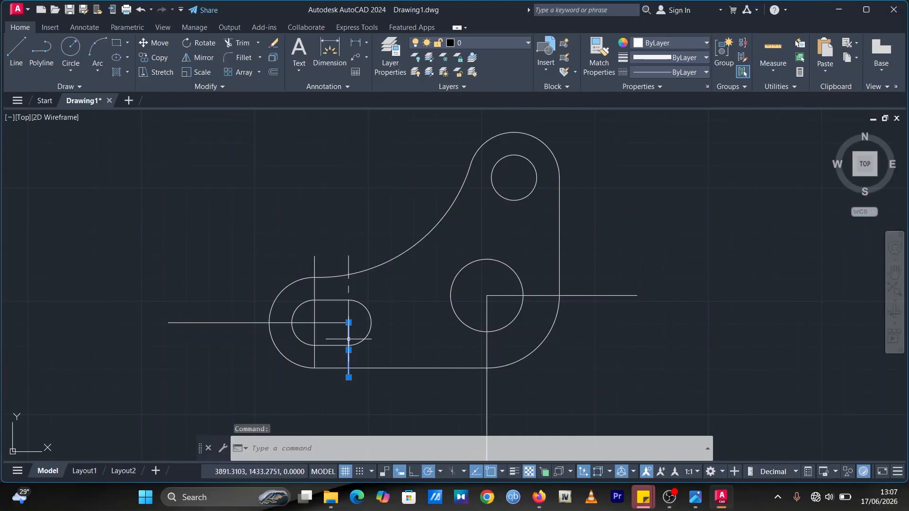
click(681, 74)
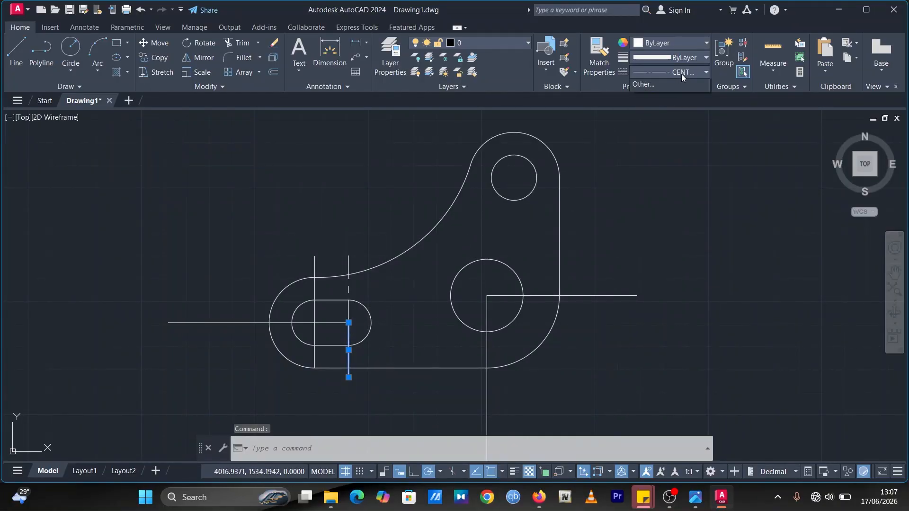
click(667, 110)
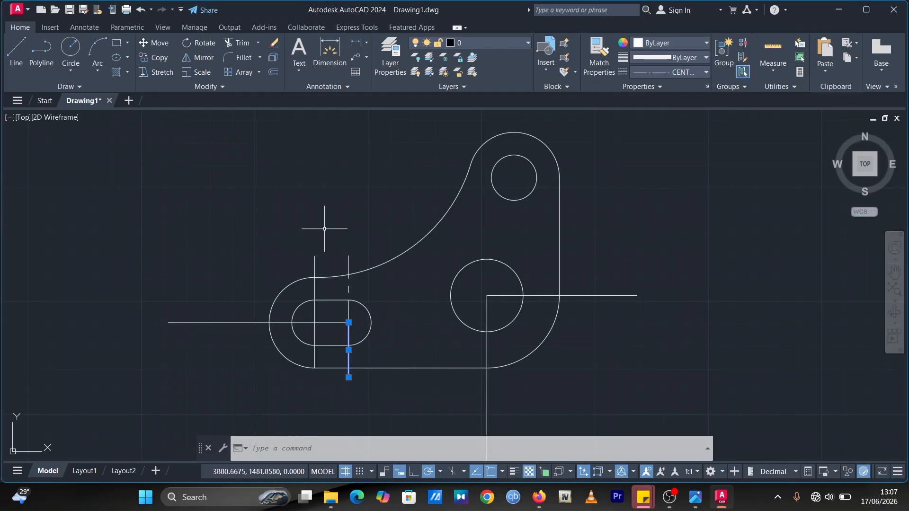
click(369, 216)
key(Escape)
key(Escape)
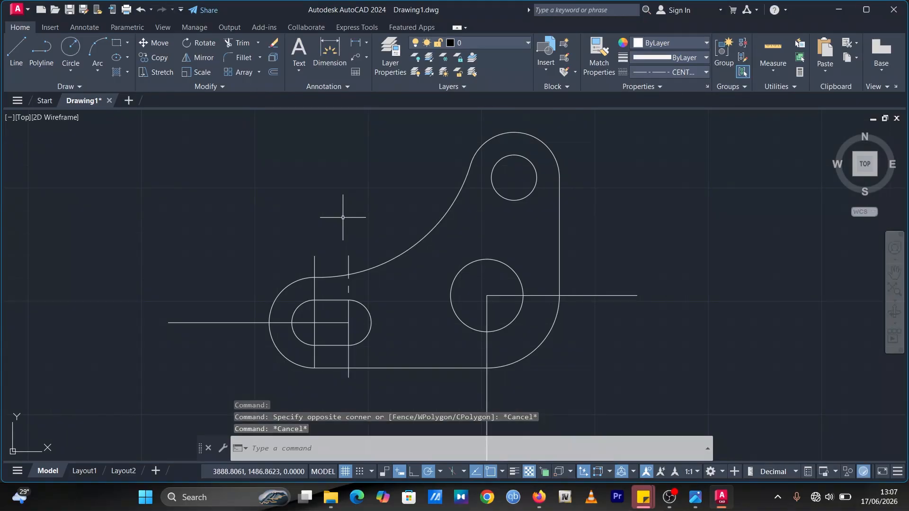
Step: Delete the upper and lower vertical lines through the slot's right center
click(349, 262)
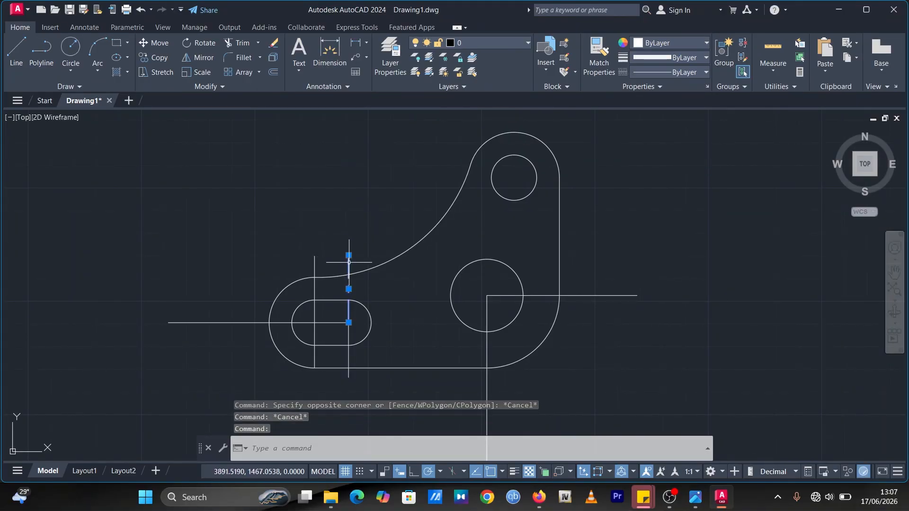
key(Delete)
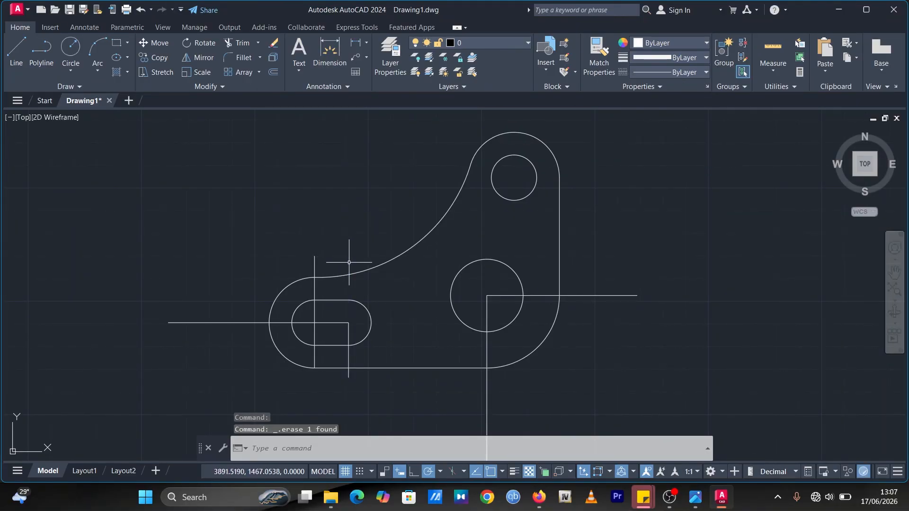
click(349, 339)
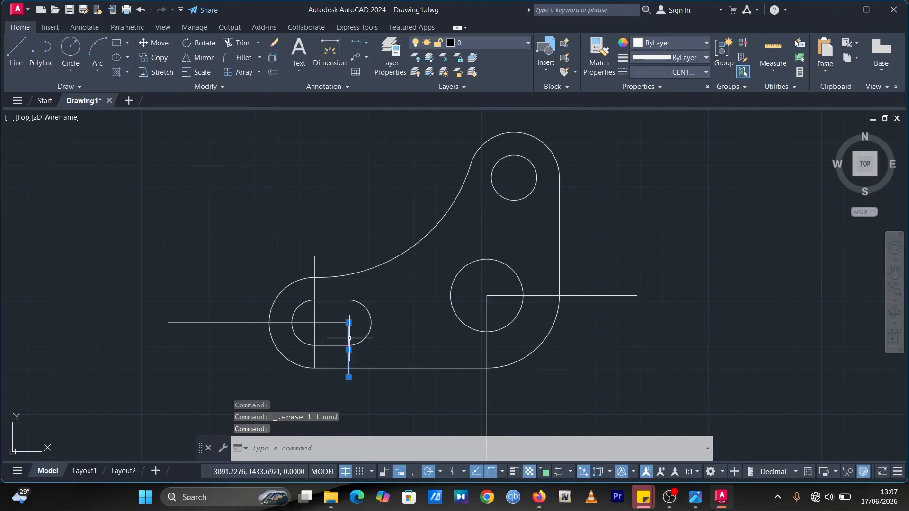
key(Delete)
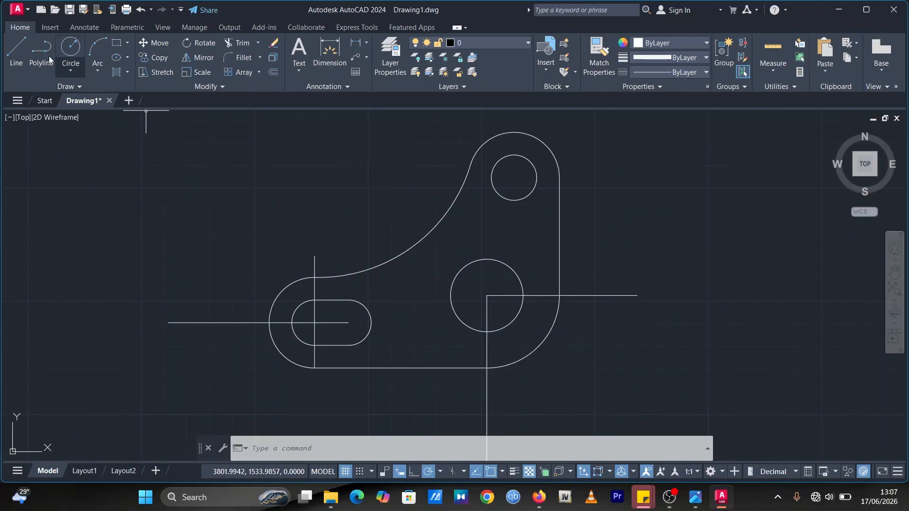
Step: Set the linetype to CENTER2 and draw a vertical center line through the slot's right center
click(17, 52)
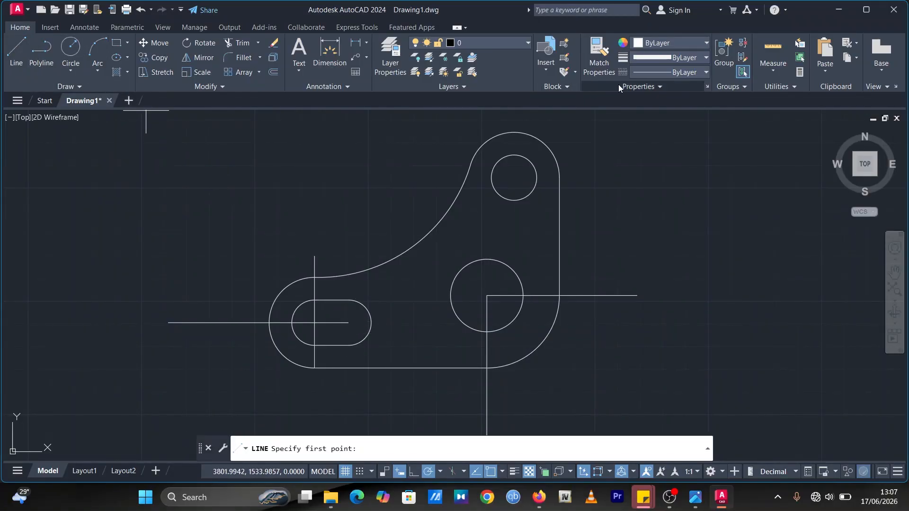
click(667, 72)
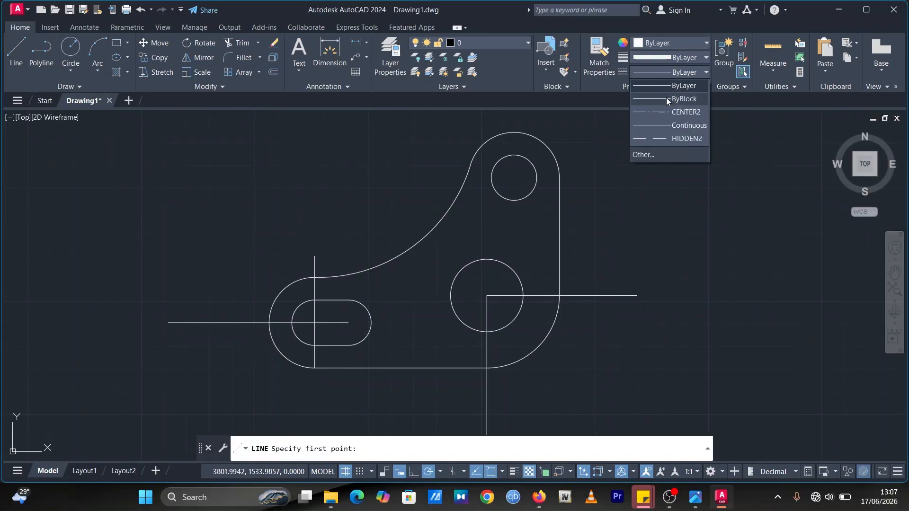
click(666, 111)
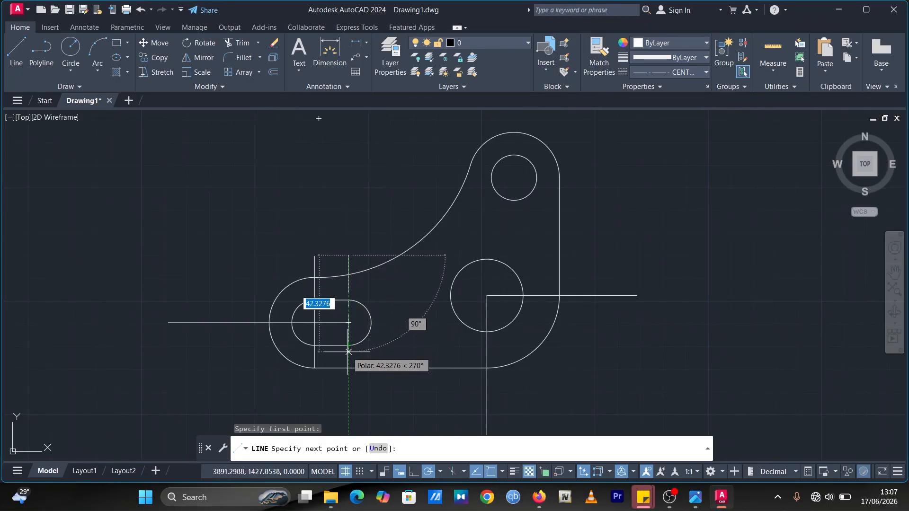
click(349, 402)
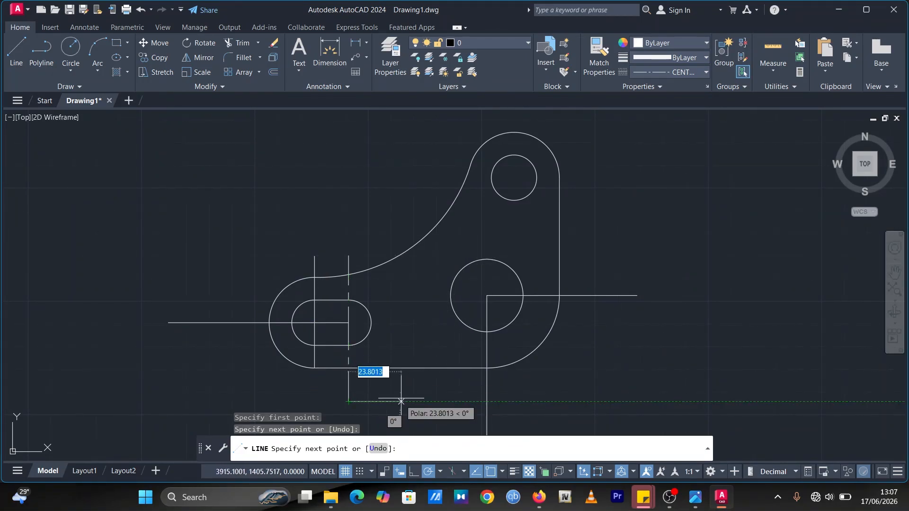
key(Escape)
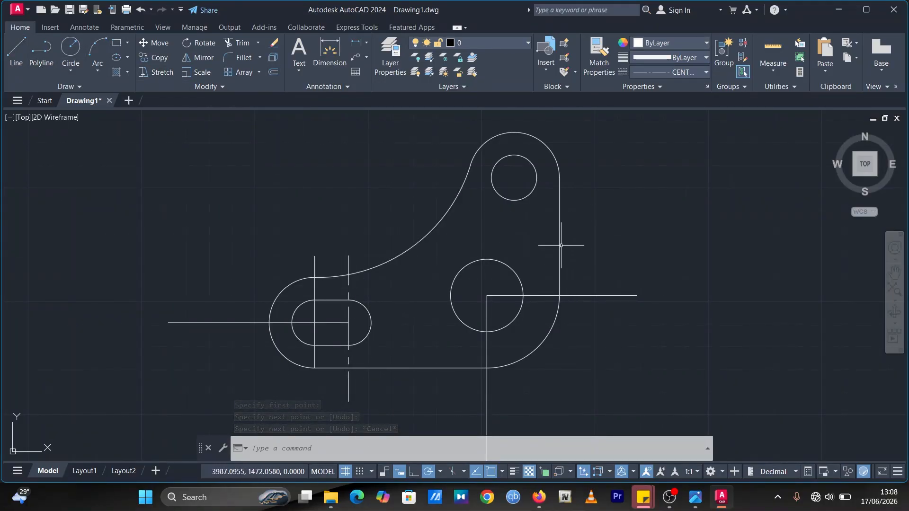
Step: Delete the old horizontal line running through the slot's centers
click(211, 323)
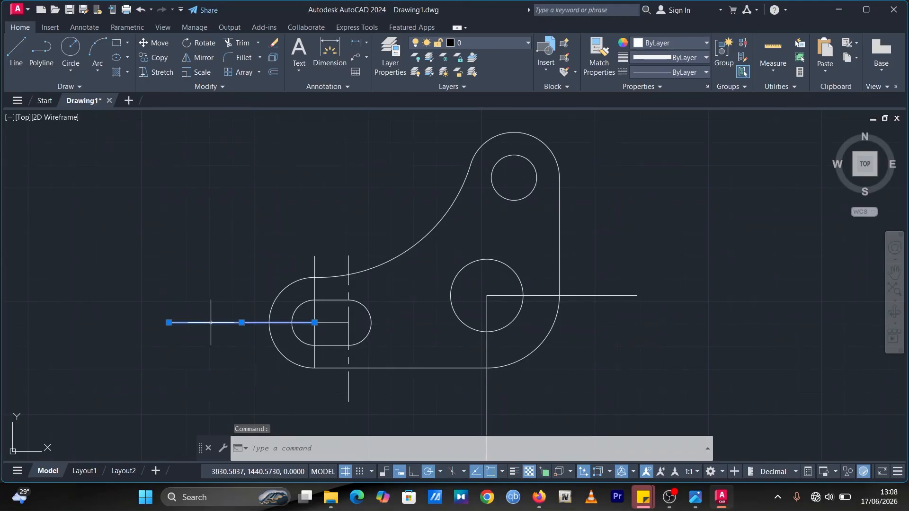
key(Delete)
click(326, 323)
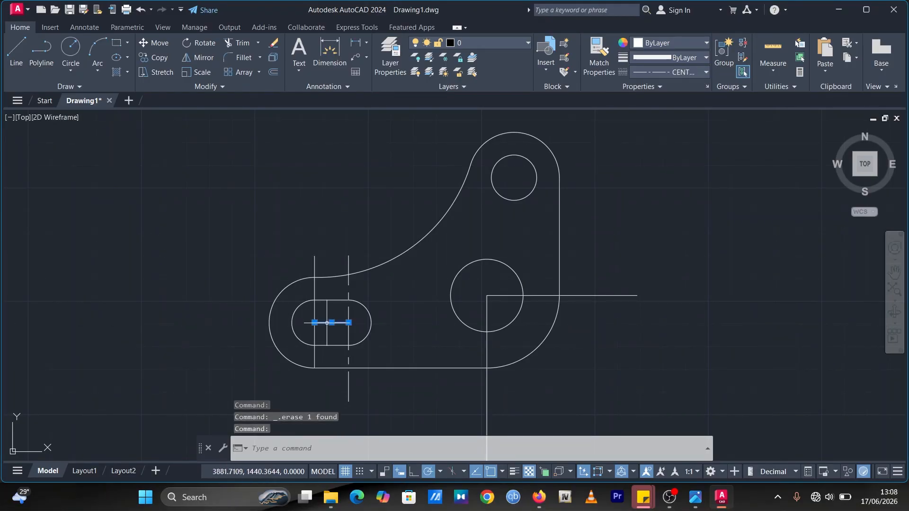
key(Escape)
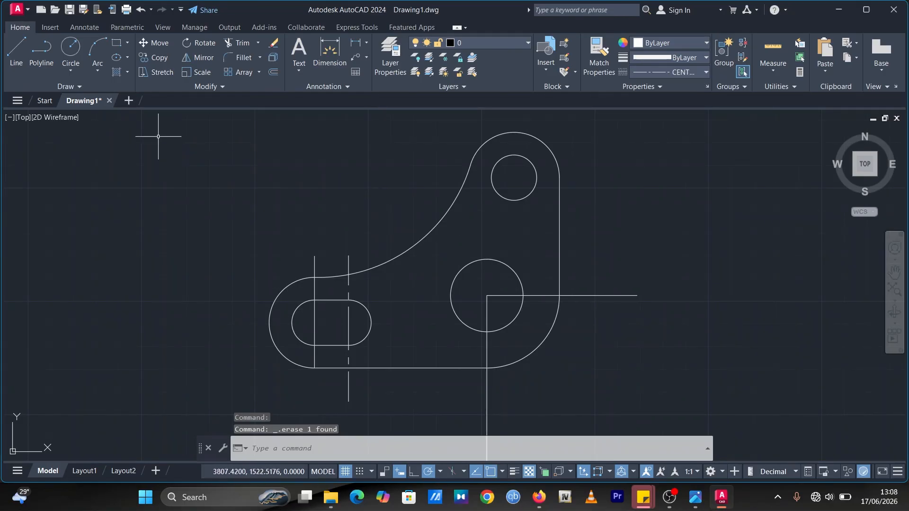
Step: Draw a horizontal CENTER2 center line through both slot centers, extending past the outer R20 arc
click(17, 50)
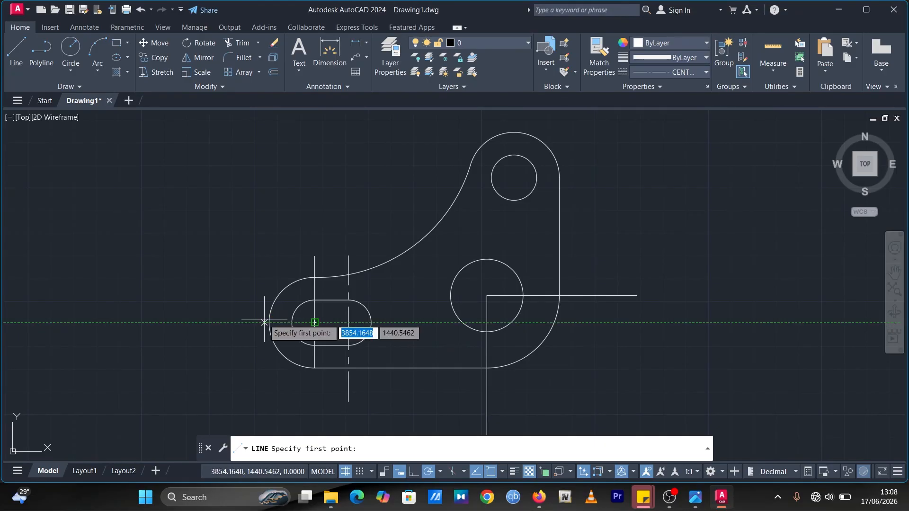
click(220, 322)
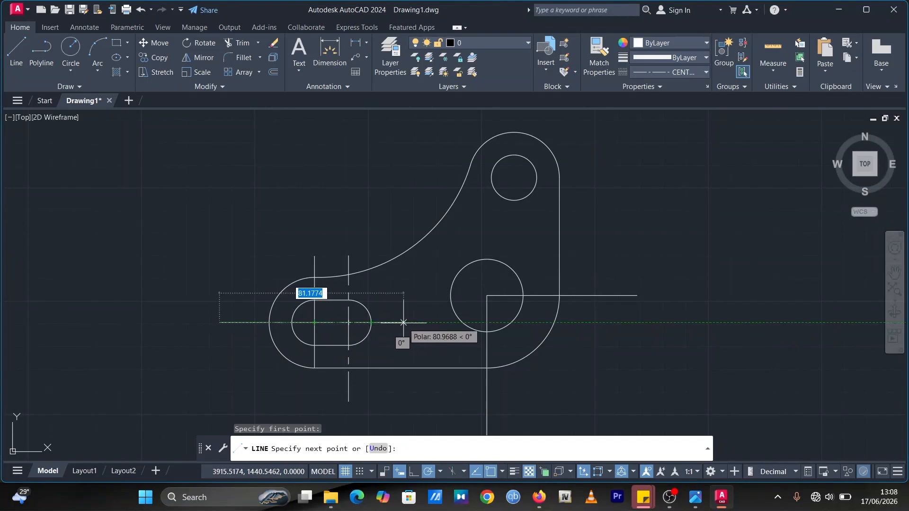
click(442, 323)
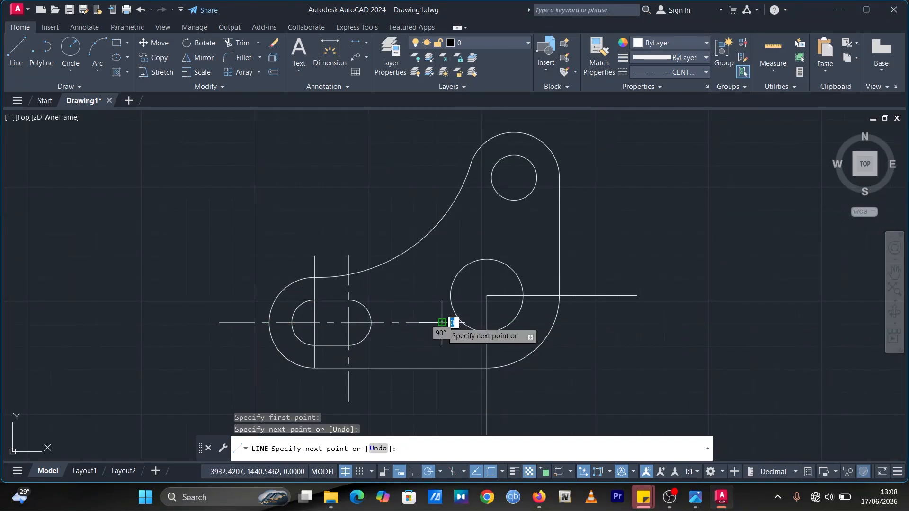
key(Escape)
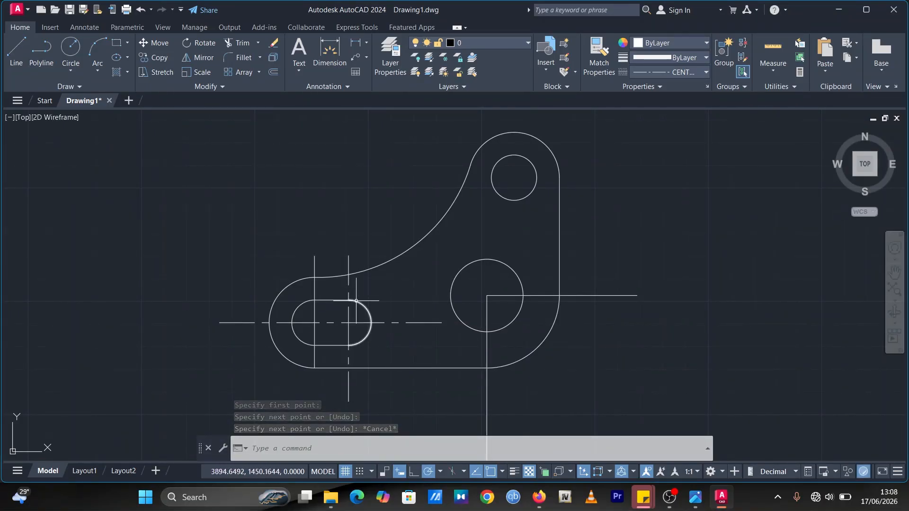
Step: Delete the upper and lower vertical line segments through the slot's left center
click(314, 288)
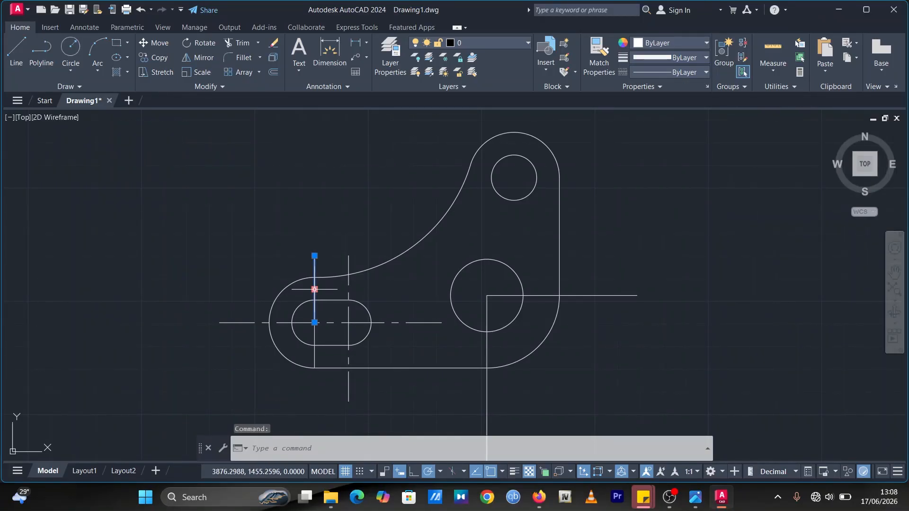
key(Delete)
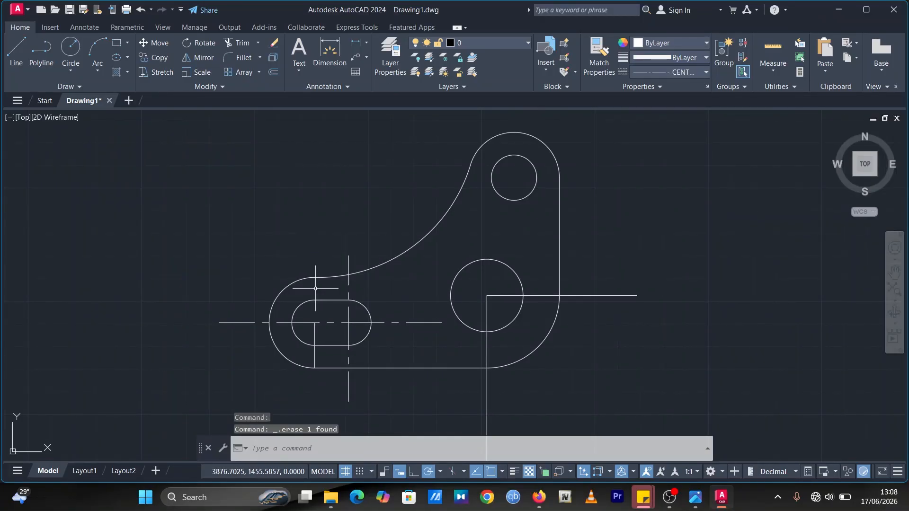
click(315, 337)
key(Delete)
Step: Draw a vertical CENTER2 center line through the slot's left center, crossing the outer arc
click(12, 47)
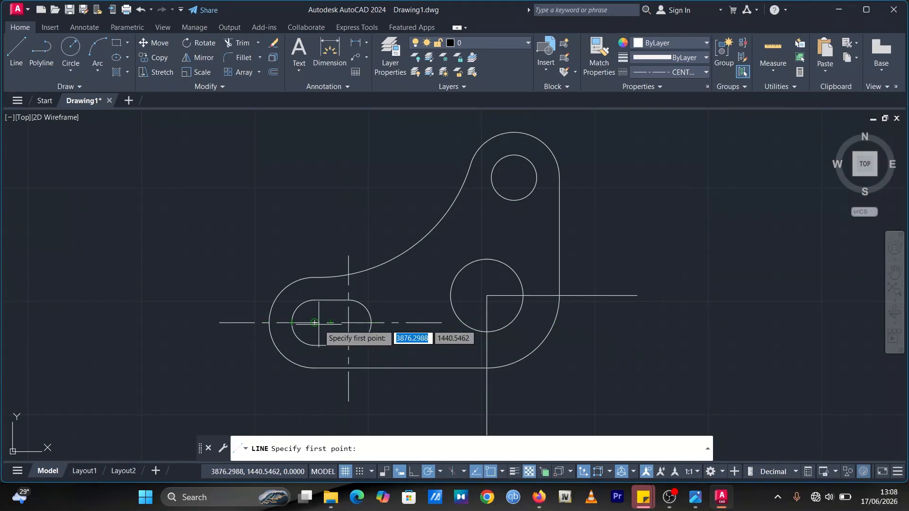
click(314, 255)
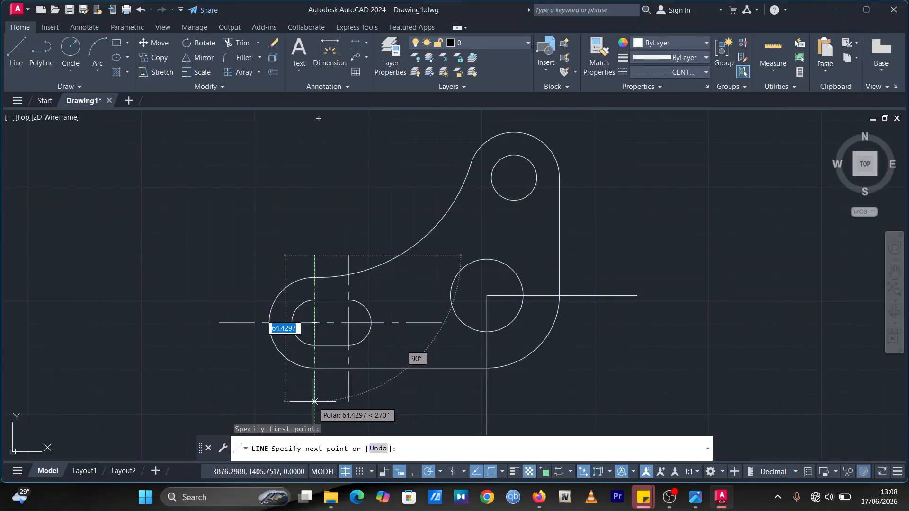
click(315, 404)
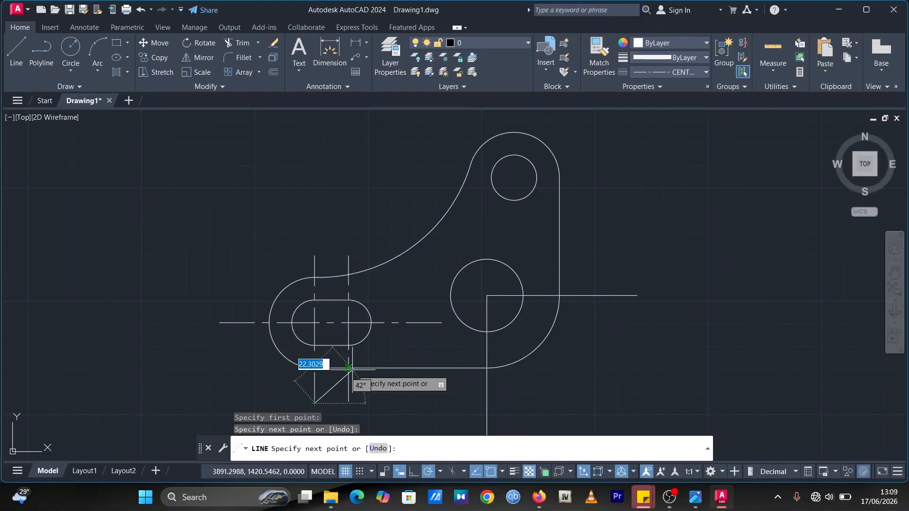
key(Escape)
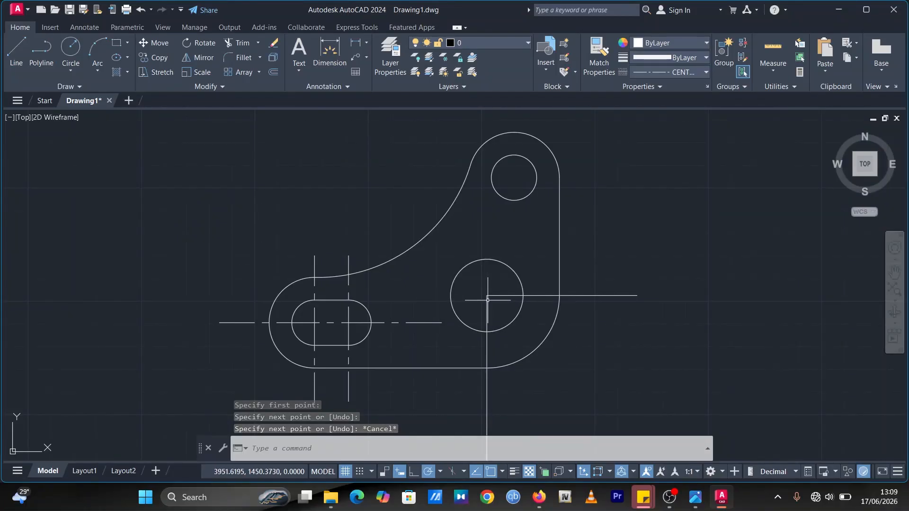
Step: Replace the horizontal line through the Ø32 circle's center with a CENTER2 center line extending past the right edge
click(593, 294)
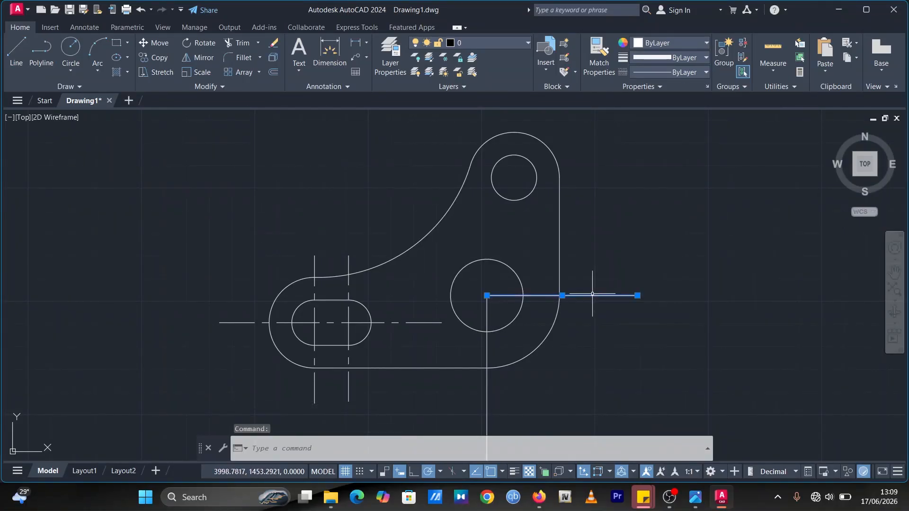
key(Delete)
click(16, 49)
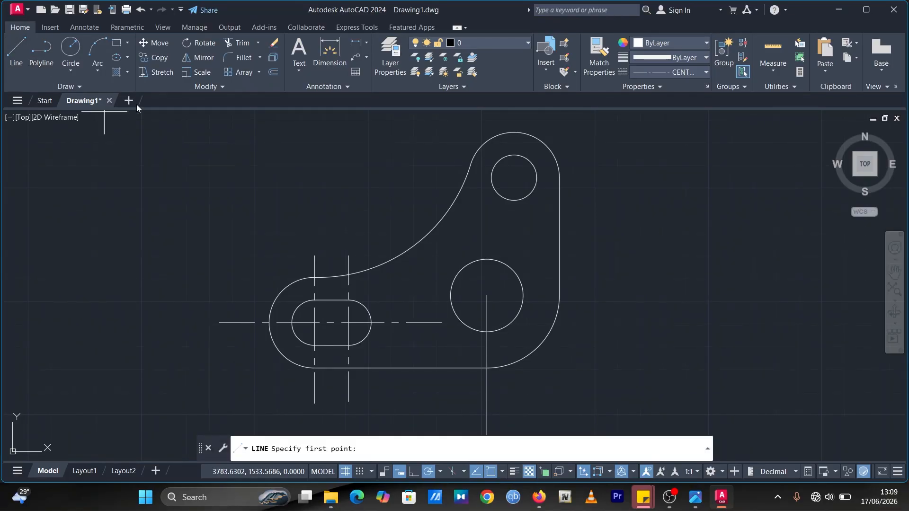
click(412, 296)
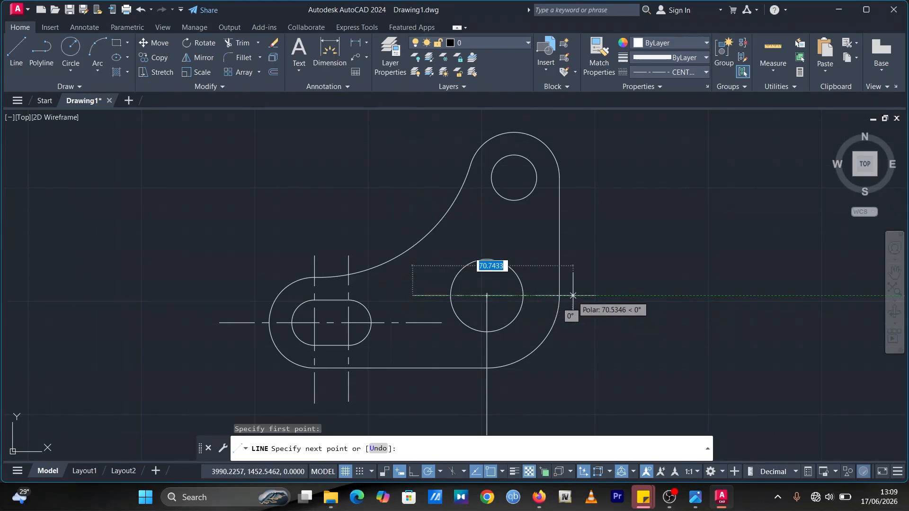
click(634, 296)
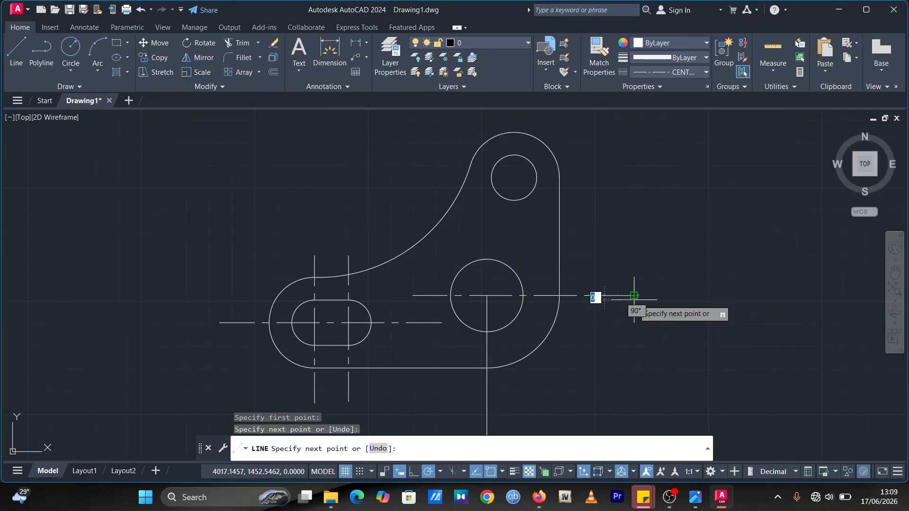
key(Escape)
Step: Replace the vertical line through the Ø32 circle's center with a CENTER2 center line crossing the bottom edge
click(487, 313)
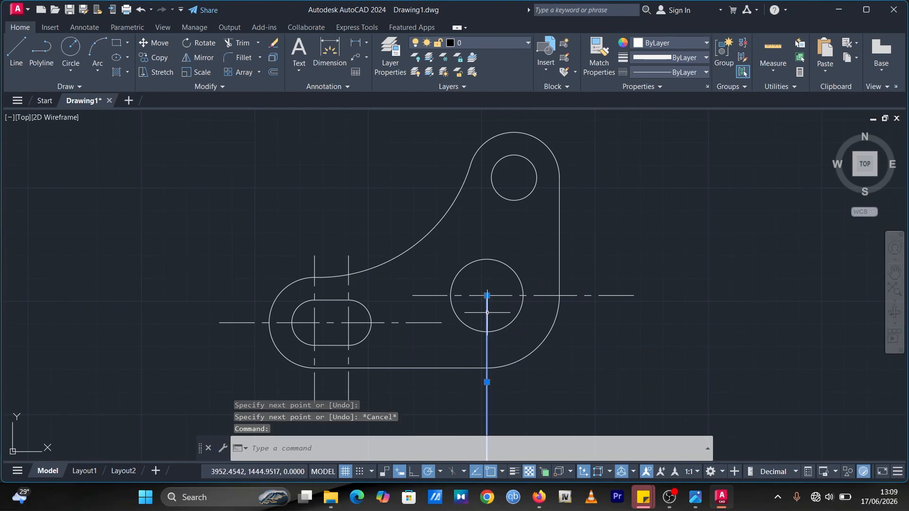
key(Delete)
click(10, 49)
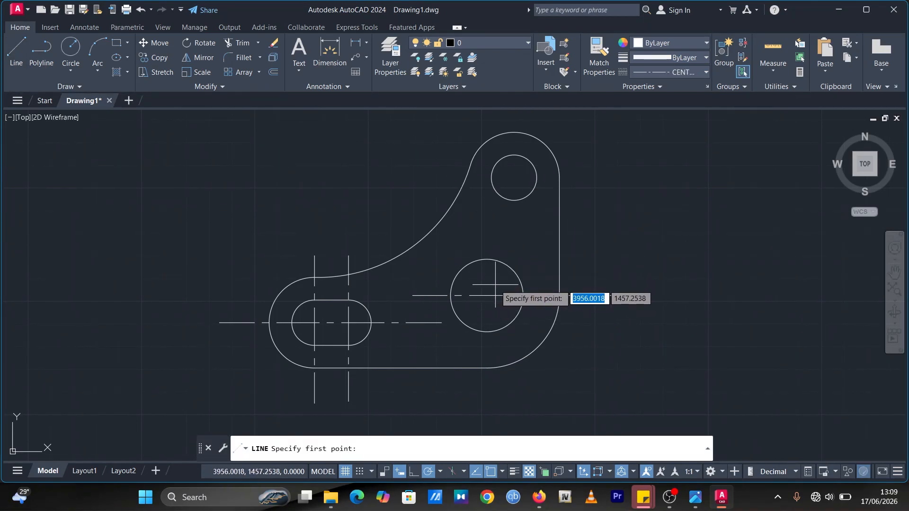
click(5, 49)
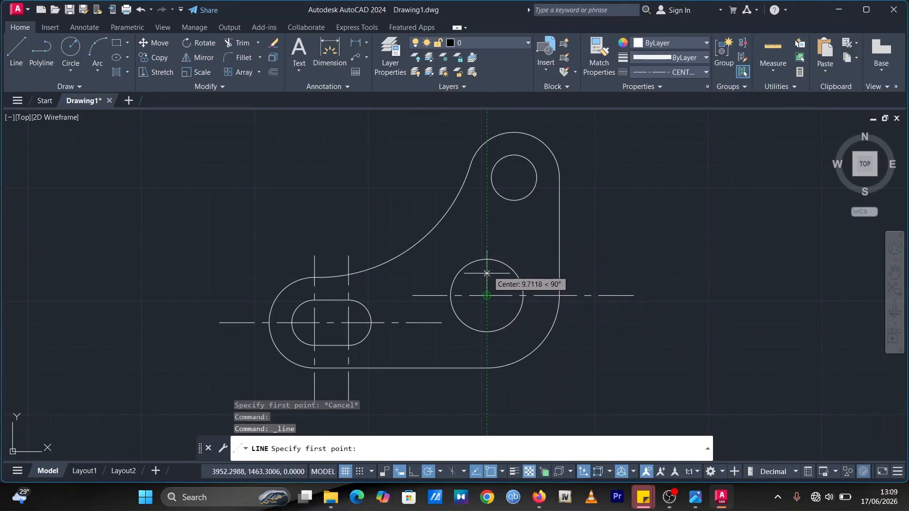
click(487, 224)
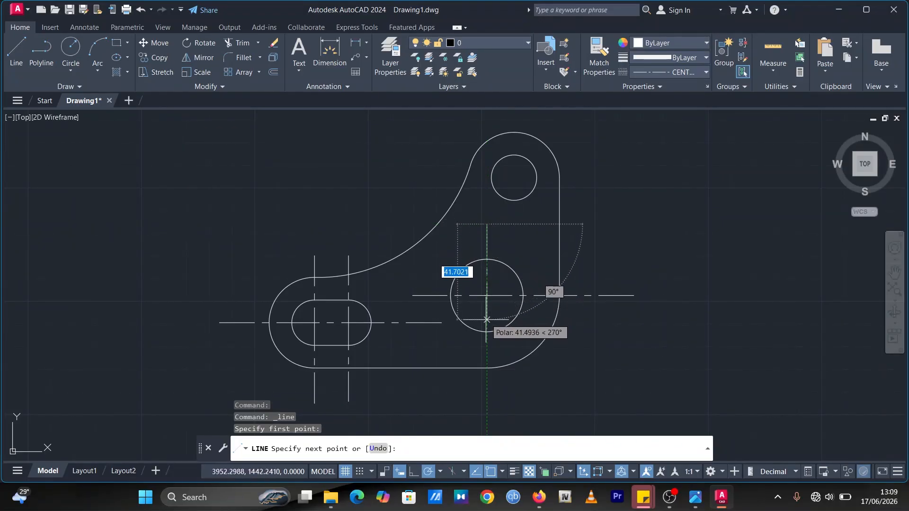
click(487, 378)
key(Escape)
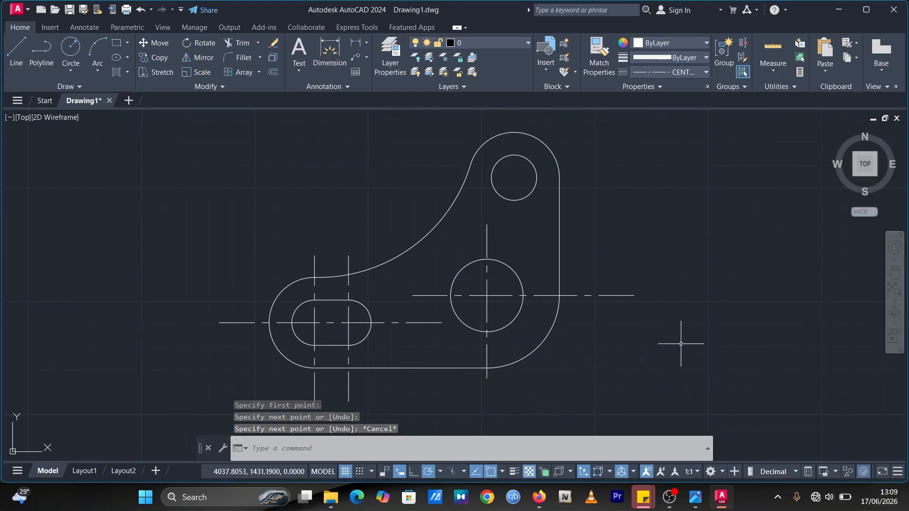
Step: Check the reference image, then draw a horizontal CENTER2 center line through the Ø20 circle's center
click(699, 501)
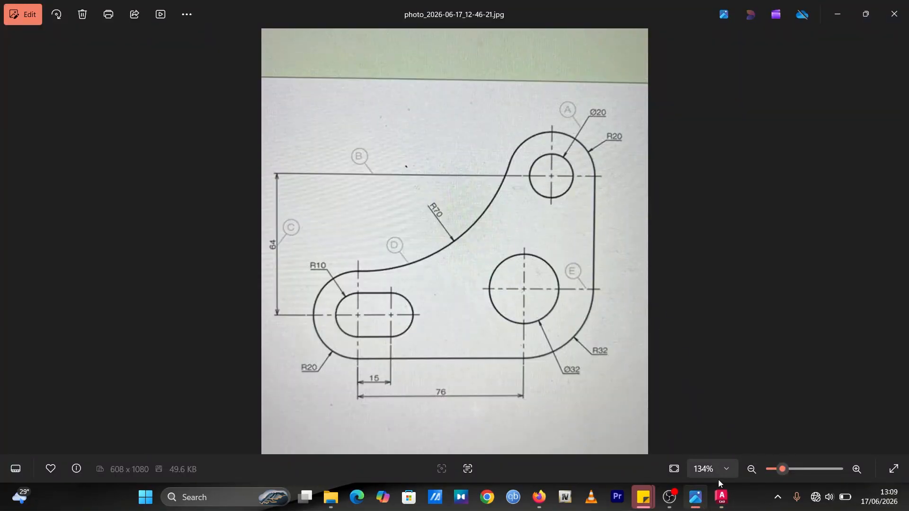
click(722, 497)
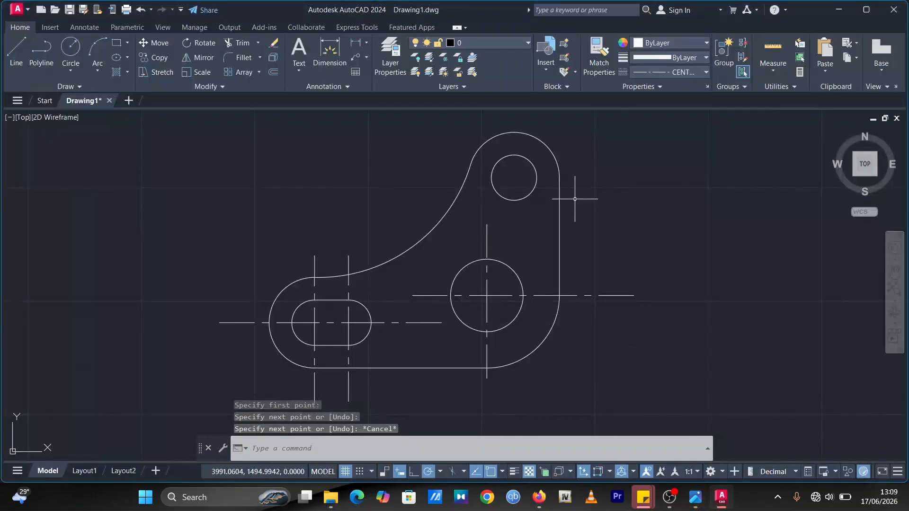
click(20, 49)
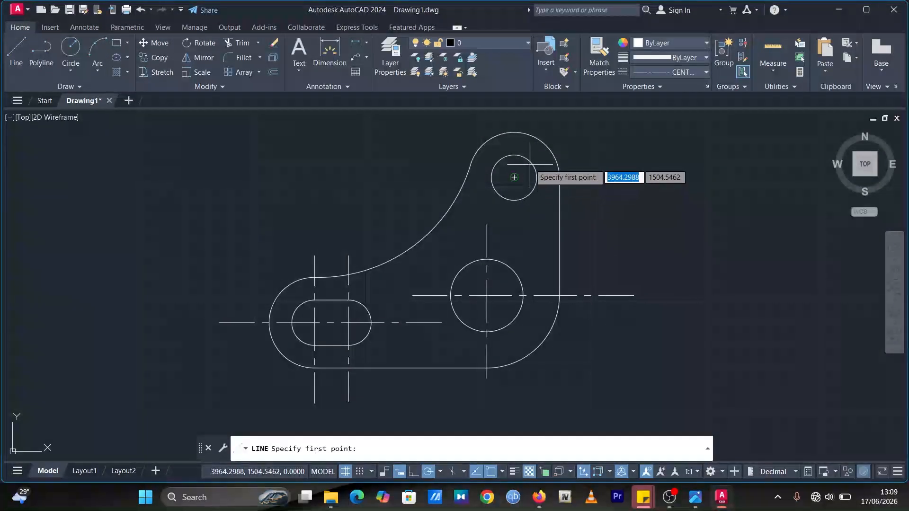
click(432, 177)
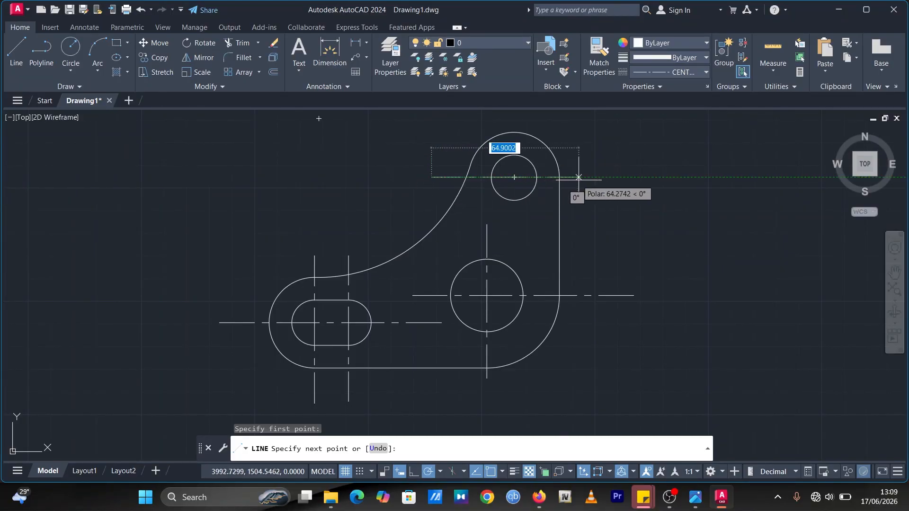
click(607, 177)
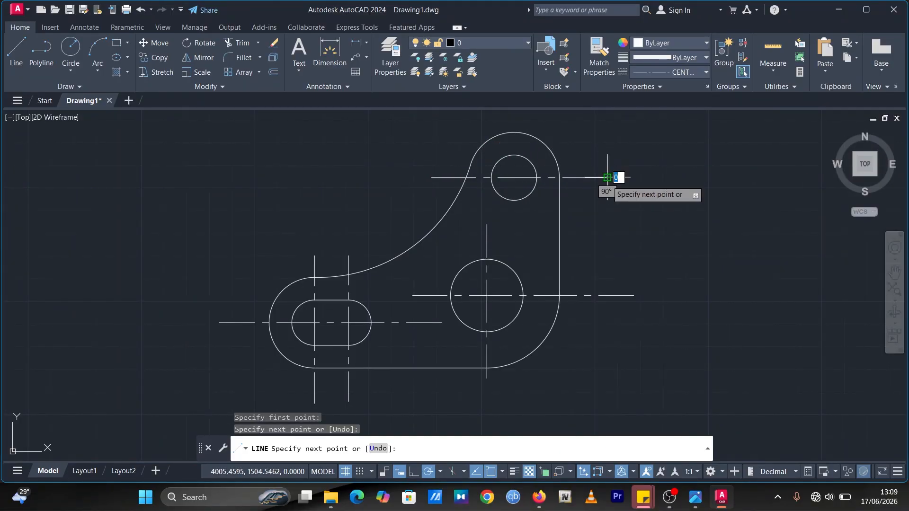
Step: Draw a vertical CENTER2 center line through the Ø20 circle's center, from above the top arc down past the hole
click(16, 51)
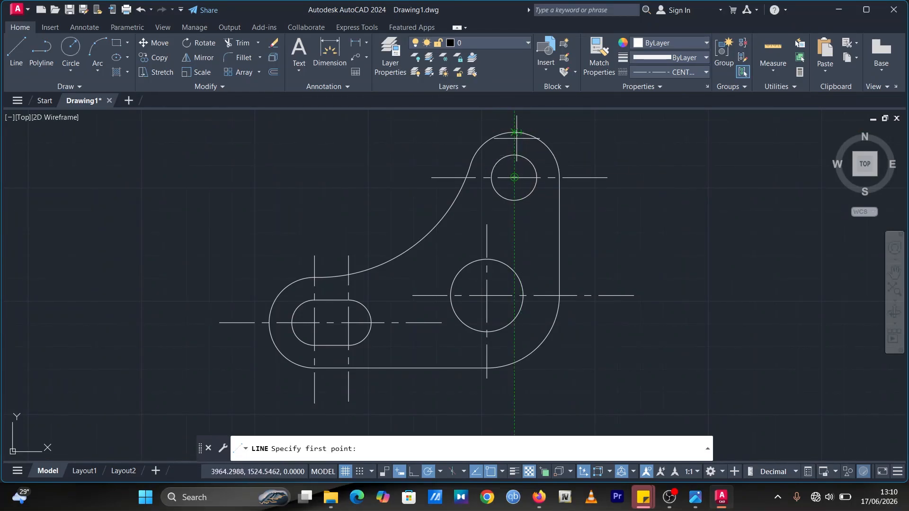
click(515, 151)
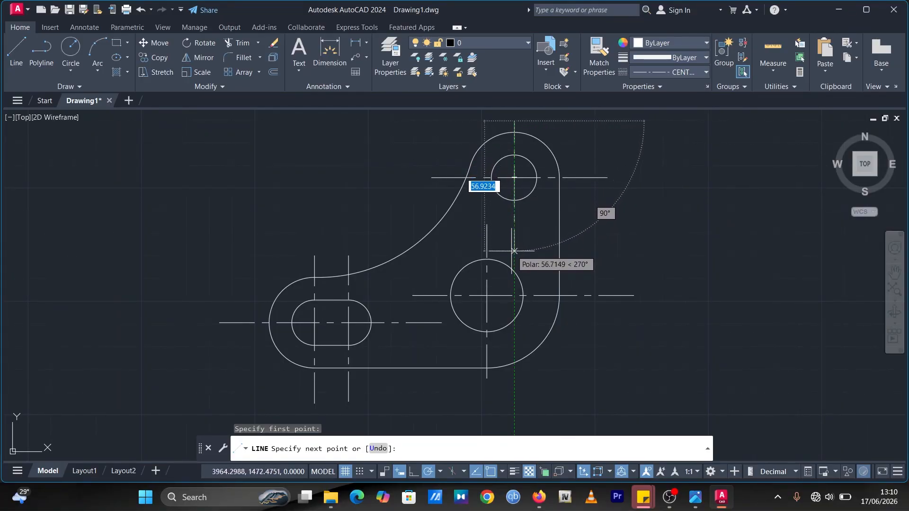
click(514, 253)
key(Escape)
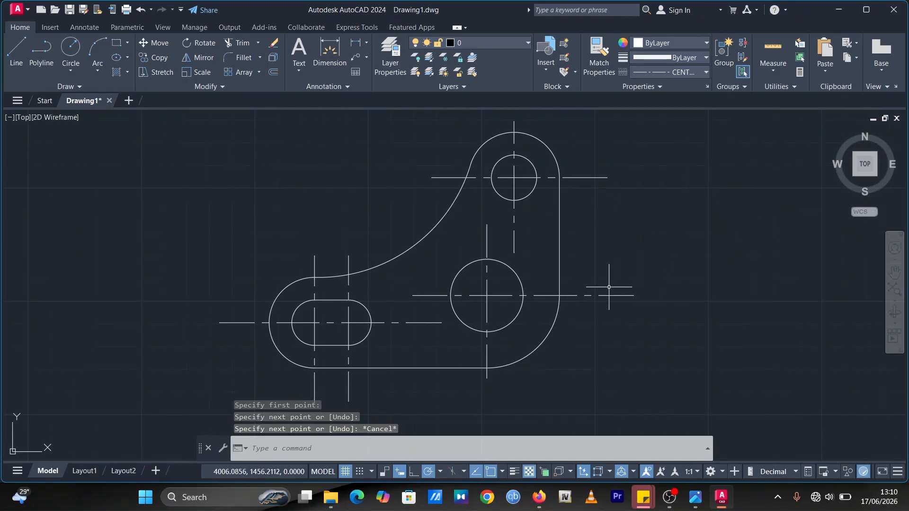
Step: Check the reference image, then dimension the radius of the top outer arc and the diameter of the large circle
click(696, 497)
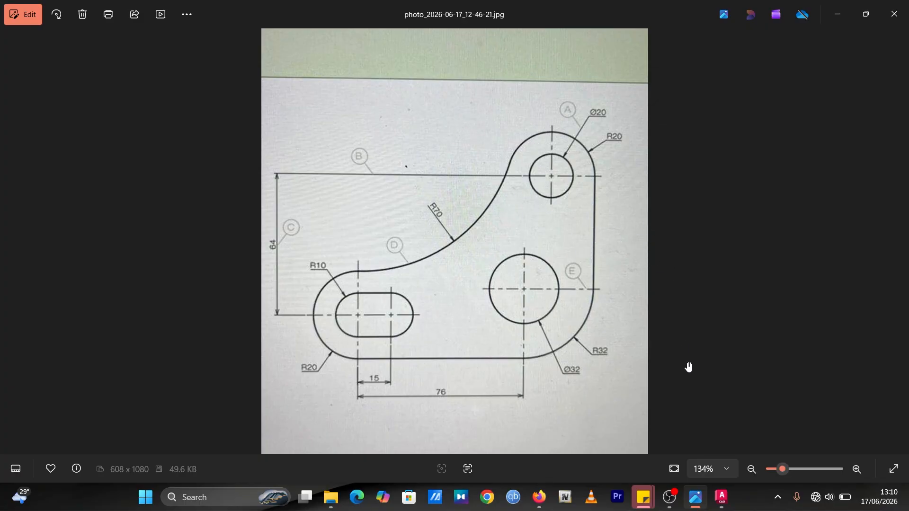
click(721, 496)
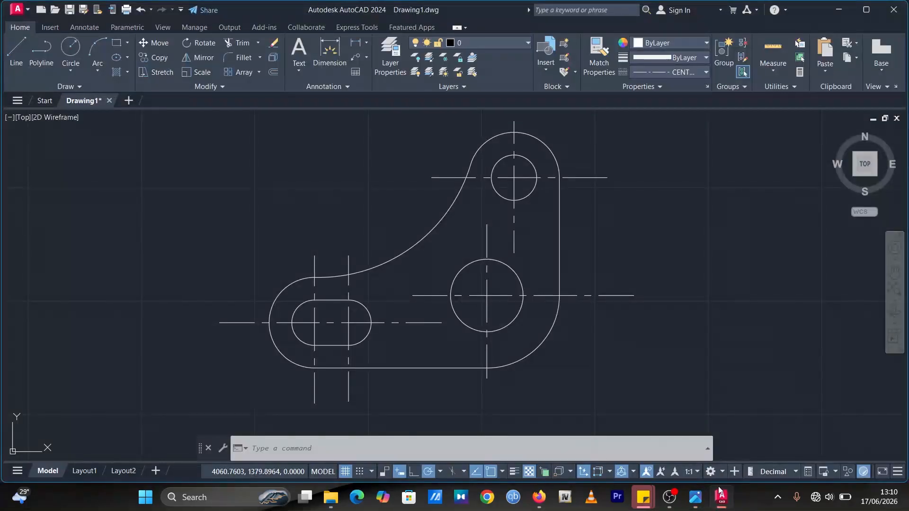
scroll(569, 252, down, 2)
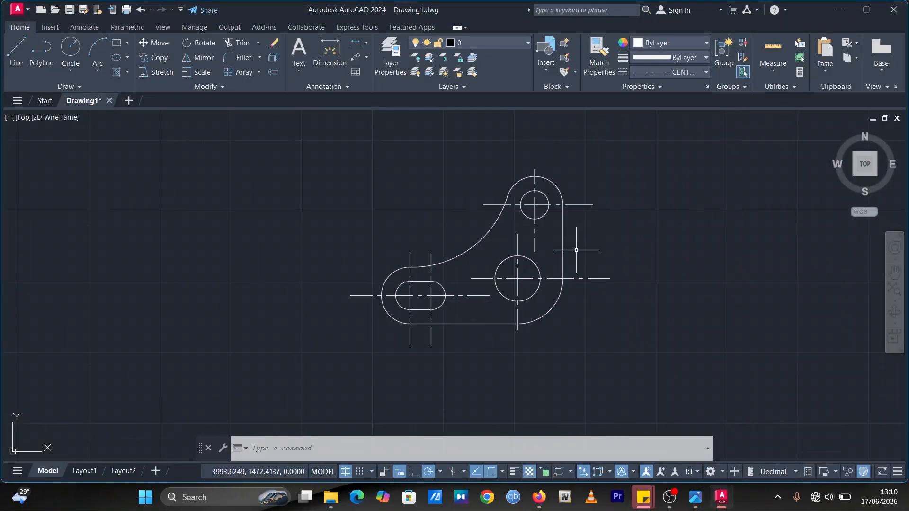
middle_drag(576, 250, 529, 271)
click(334, 45)
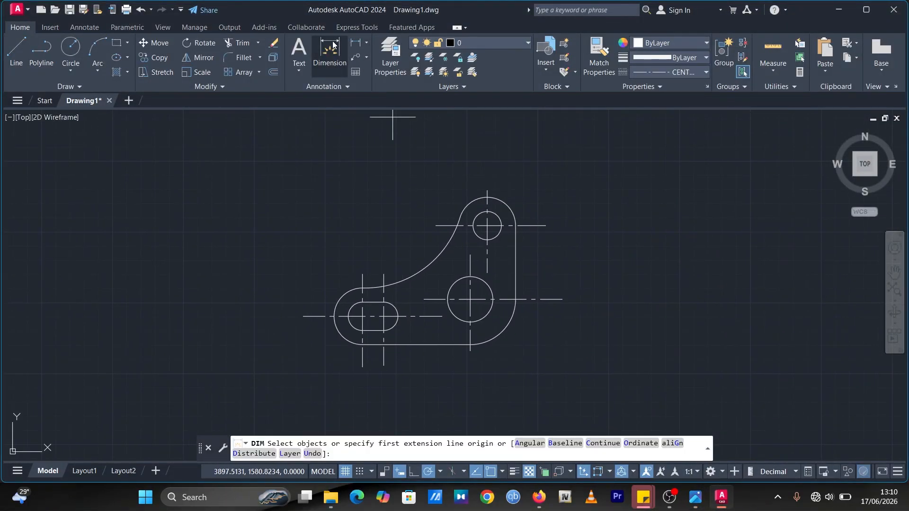
click(506, 202)
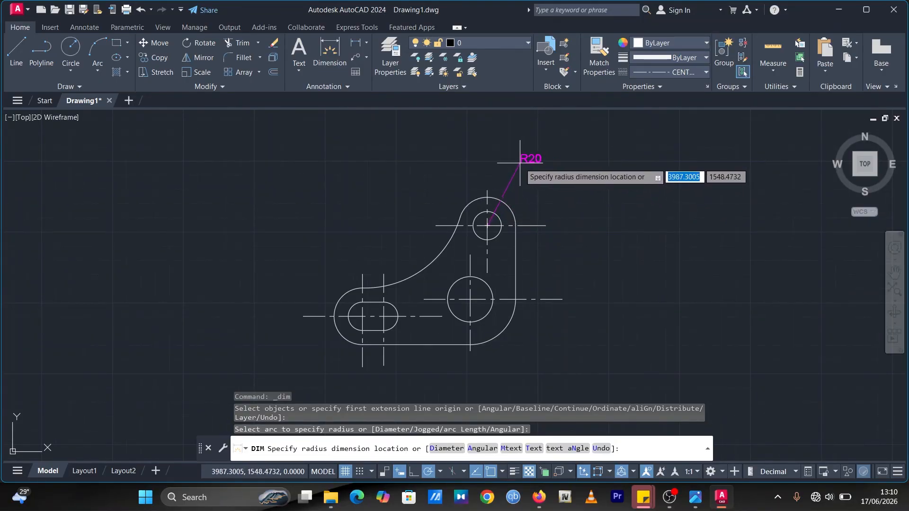
click(541, 163)
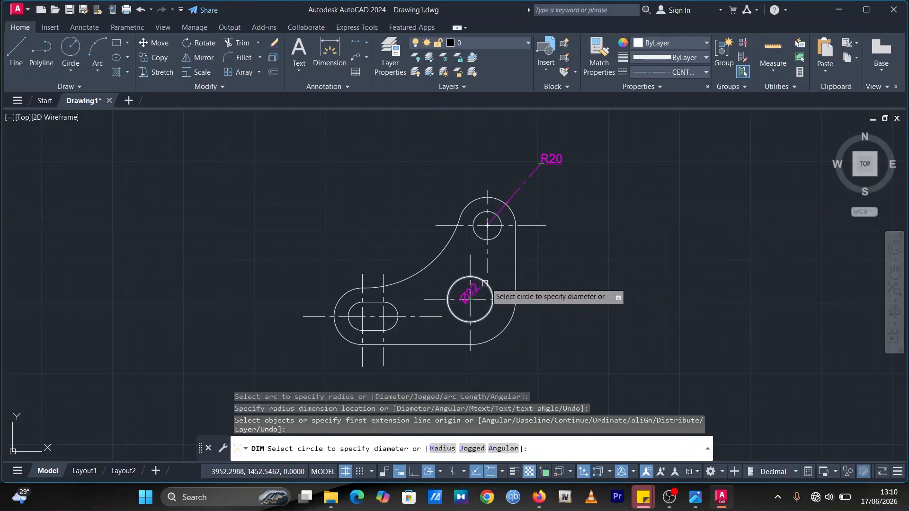
click(485, 283)
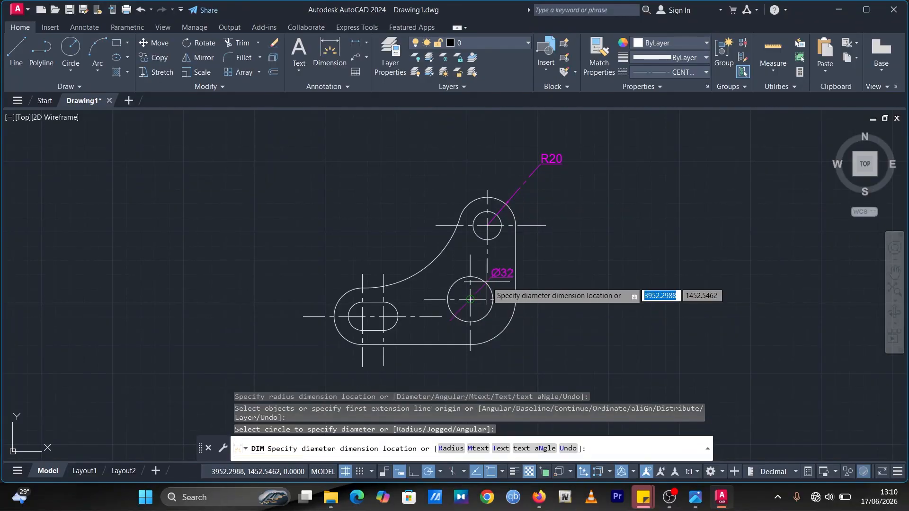
click(539, 245)
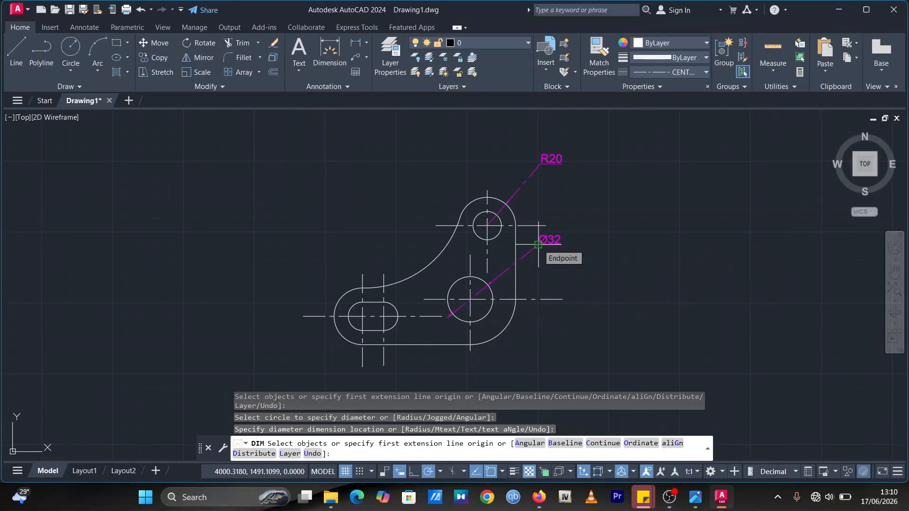